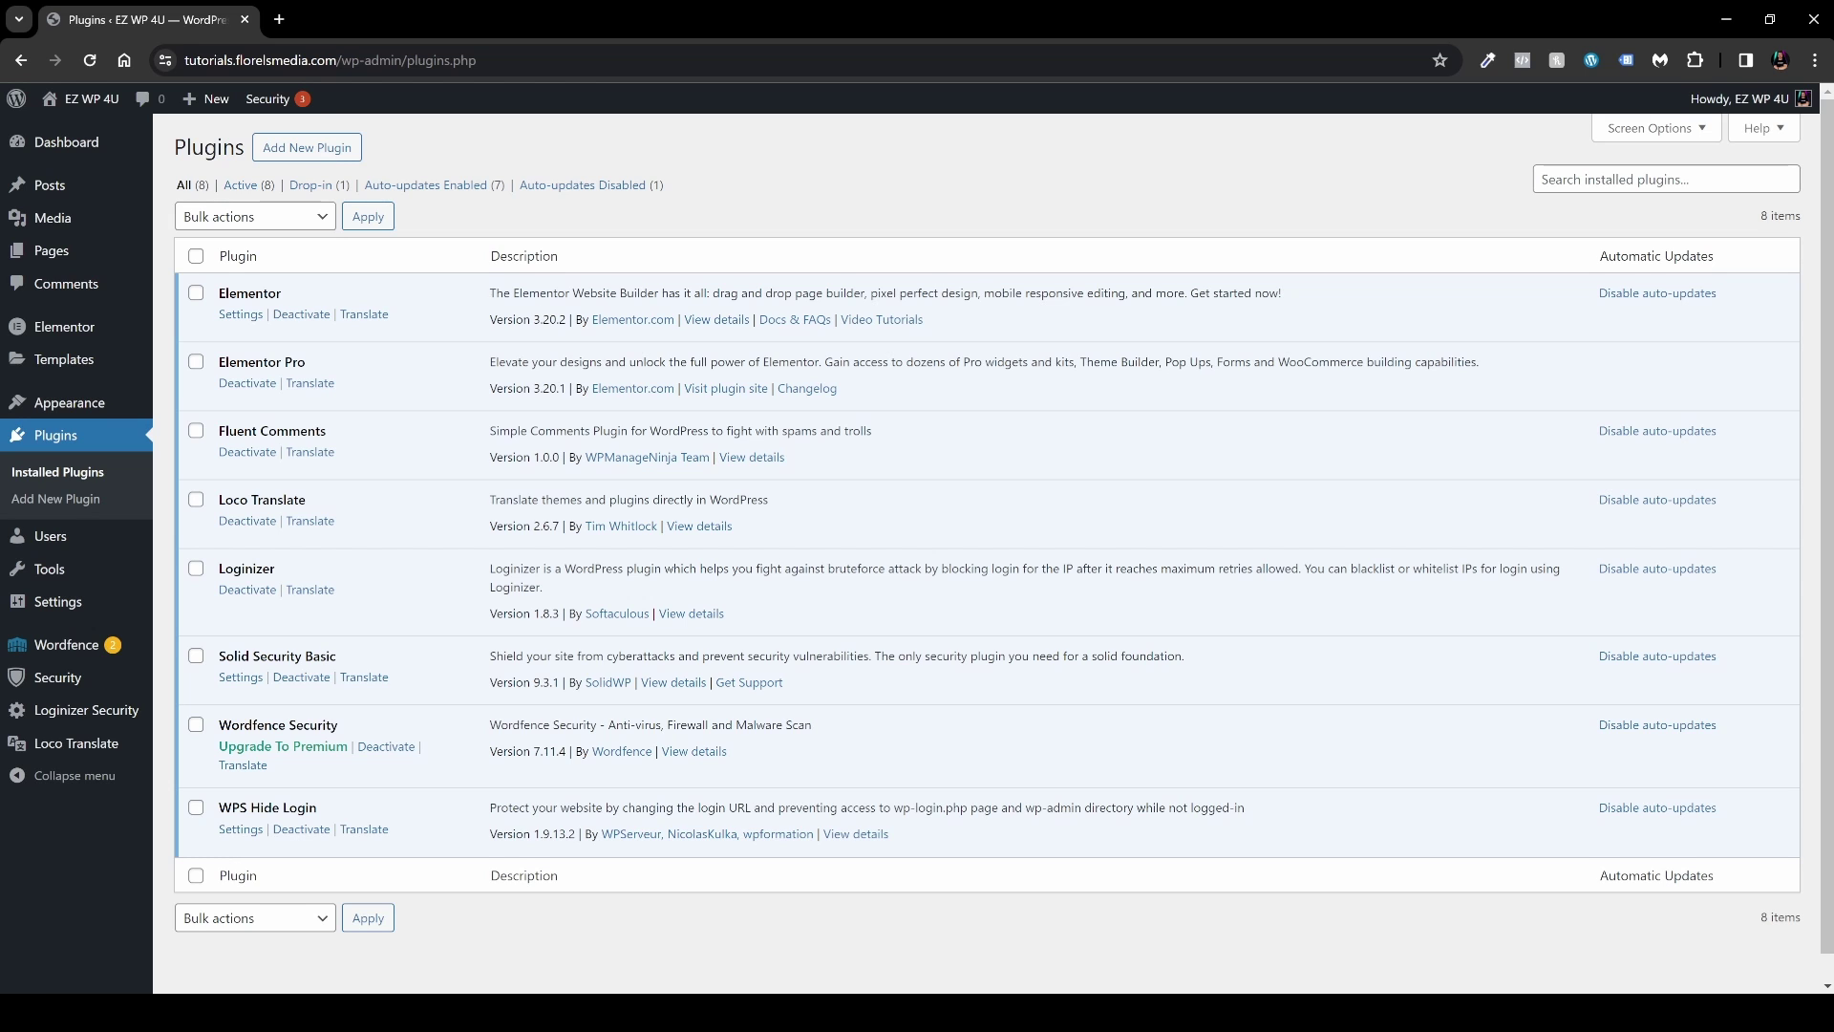
Step: Show the Installed Plugins list, including Solid Security Basic, Wordfence and Loginizer, with the Security menu in view
mouse_move(74, 684)
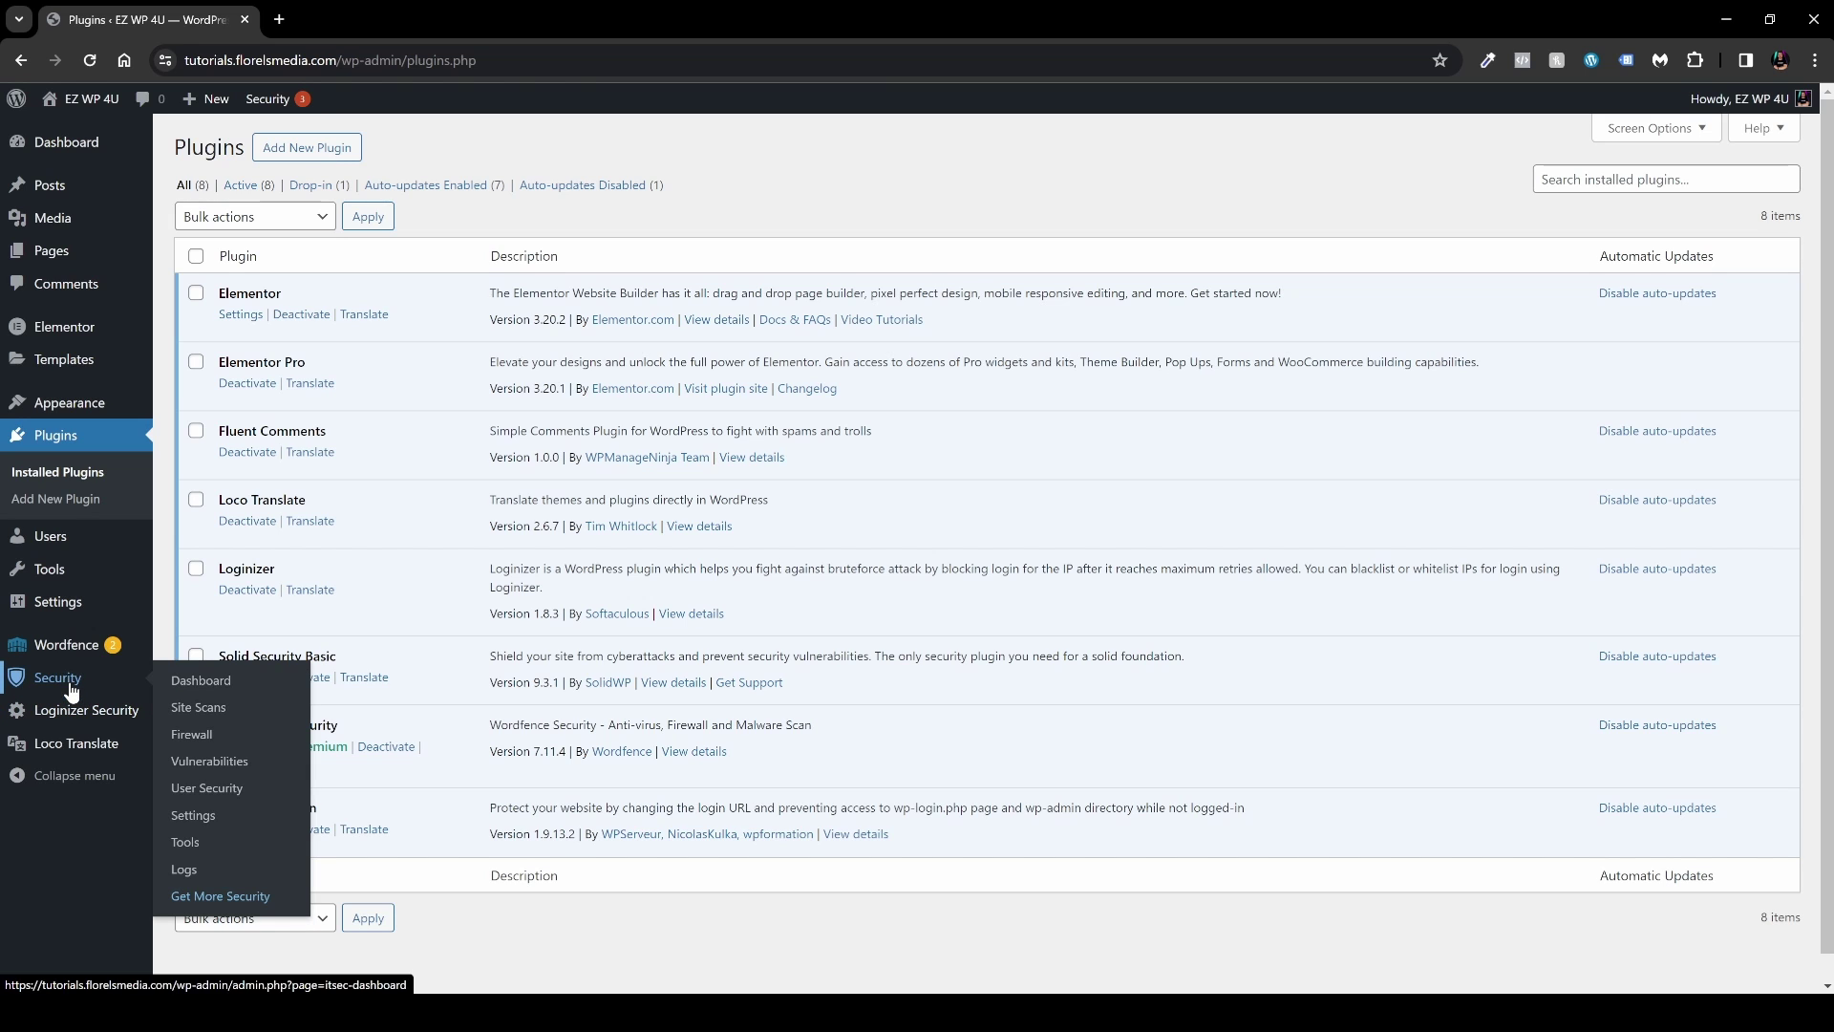
Step: Confirm Two-Factor is on in Solid Security's Features settings, then view All Users
click(193, 814)
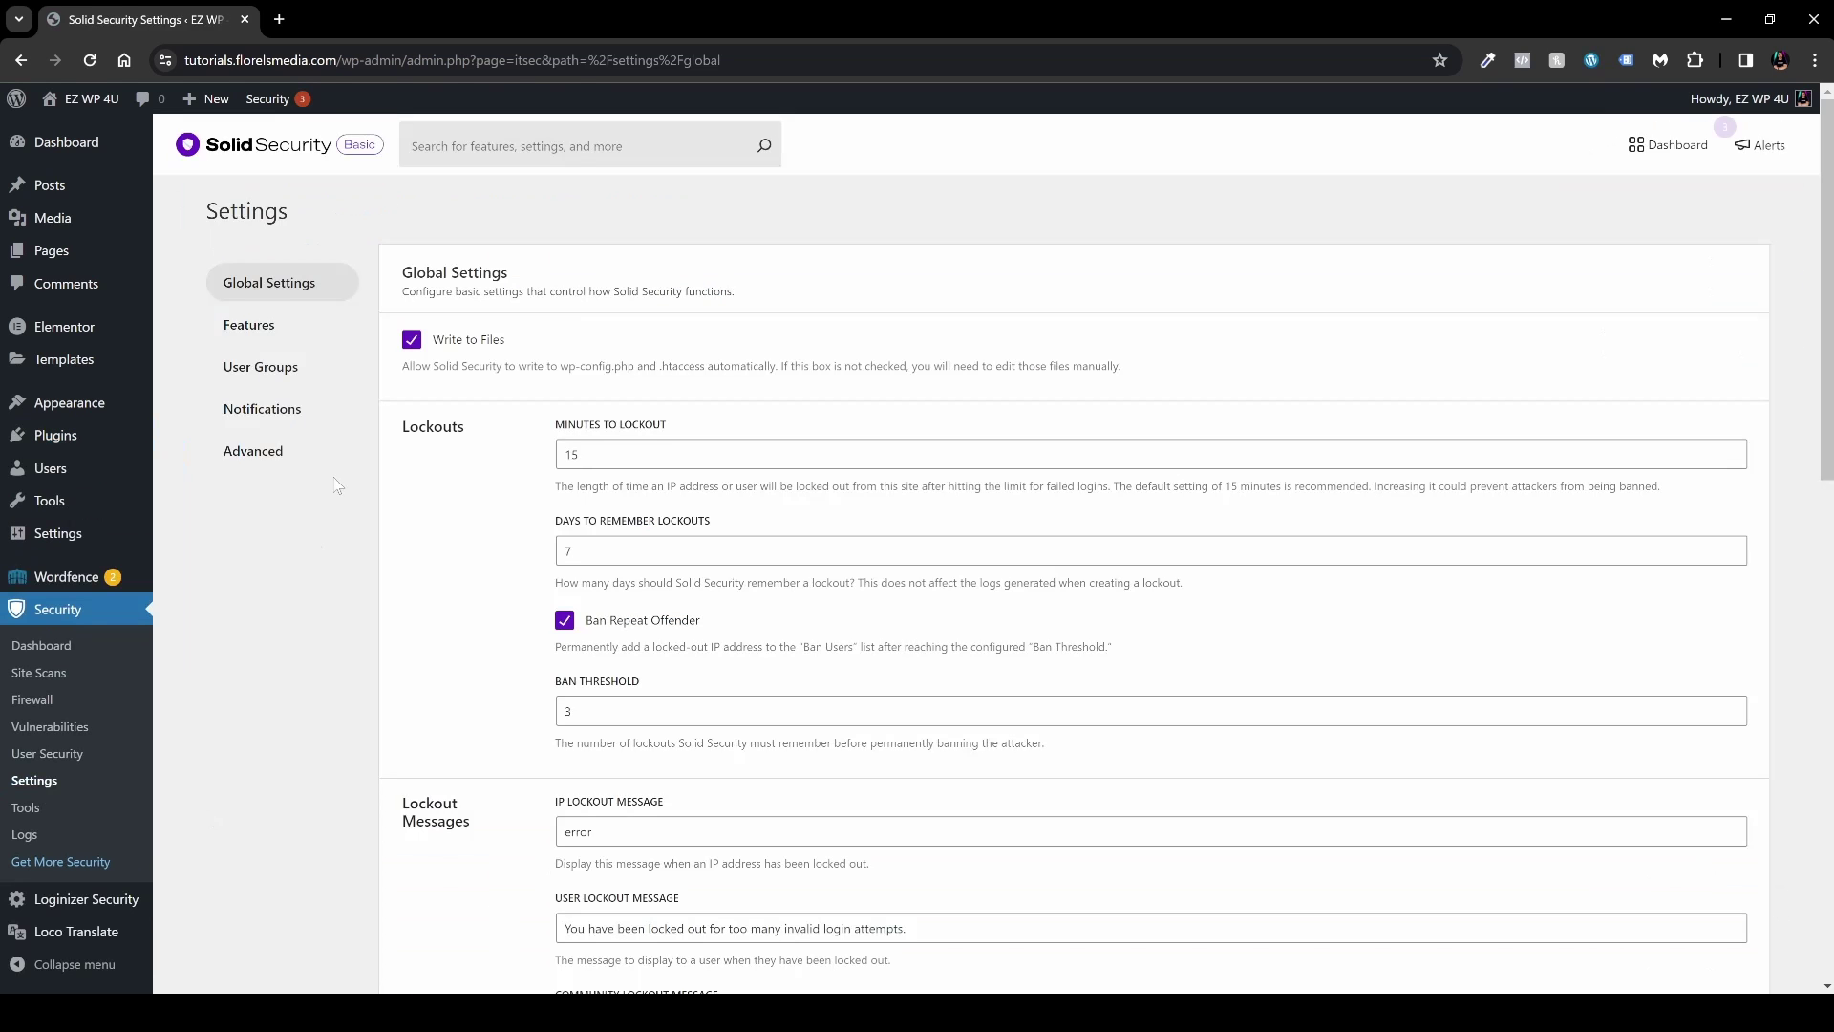
click(256, 325)
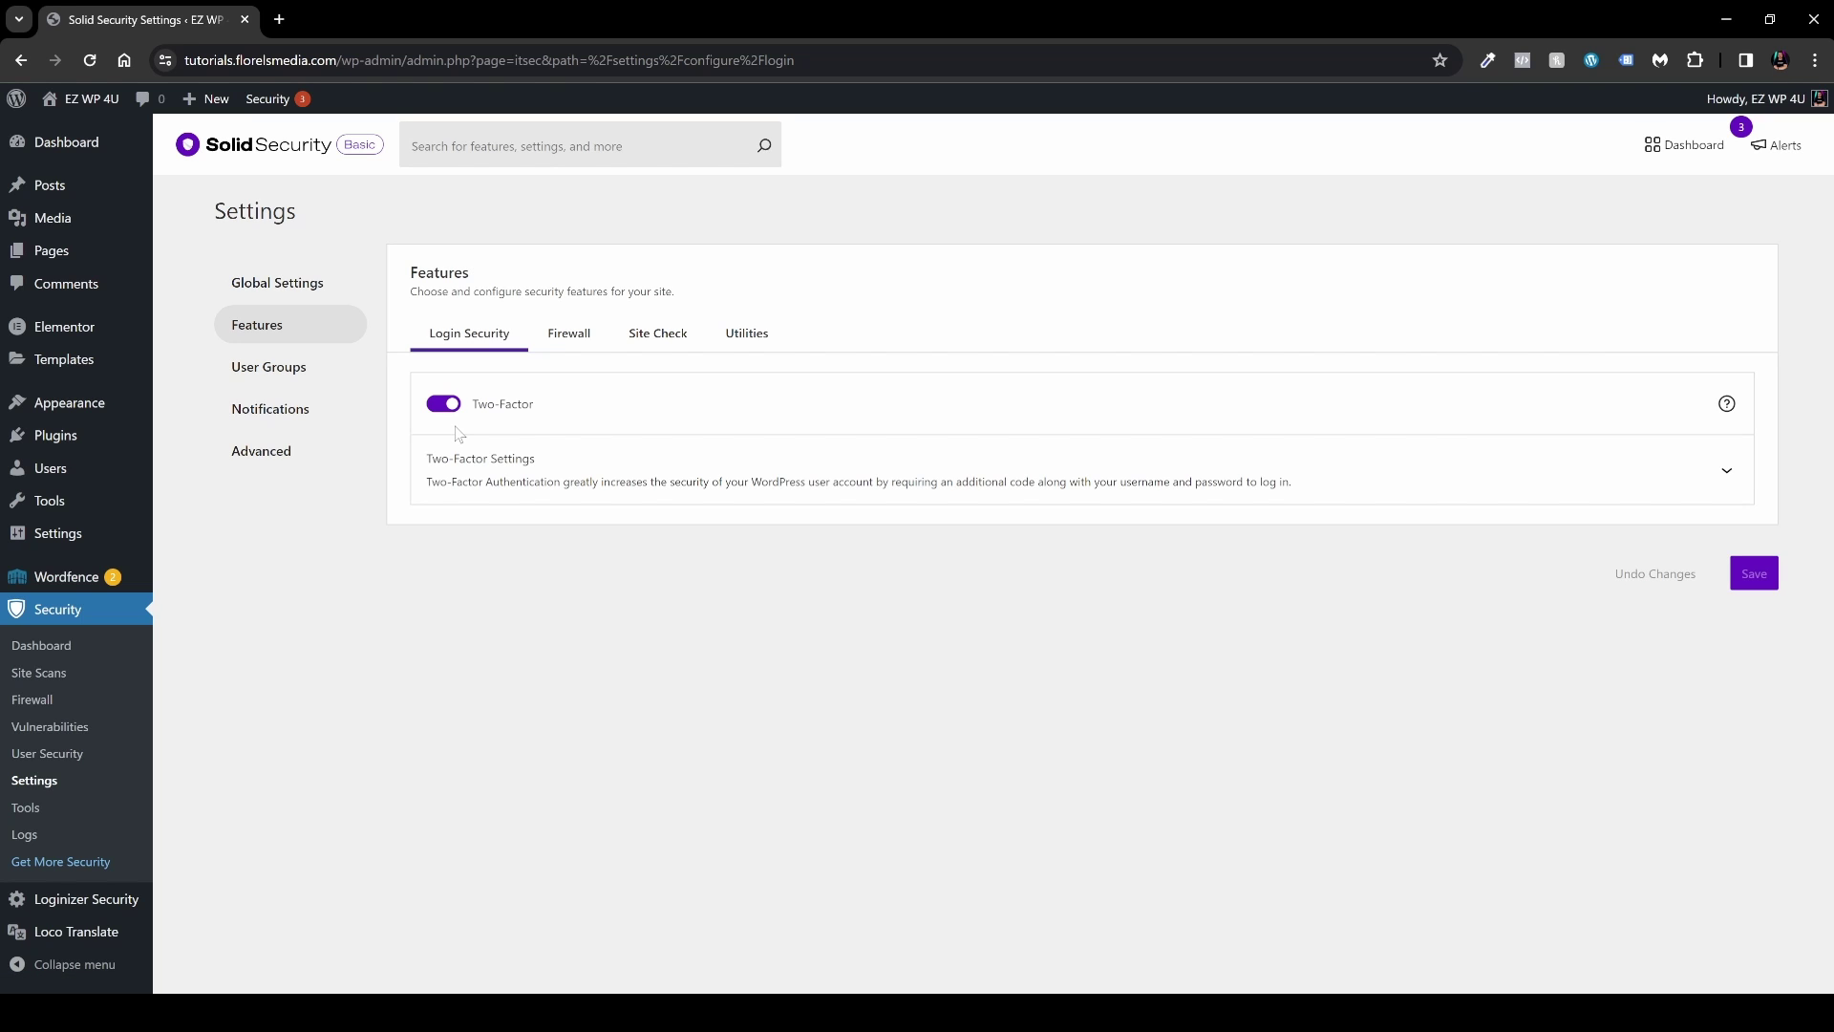
click(57, 469)
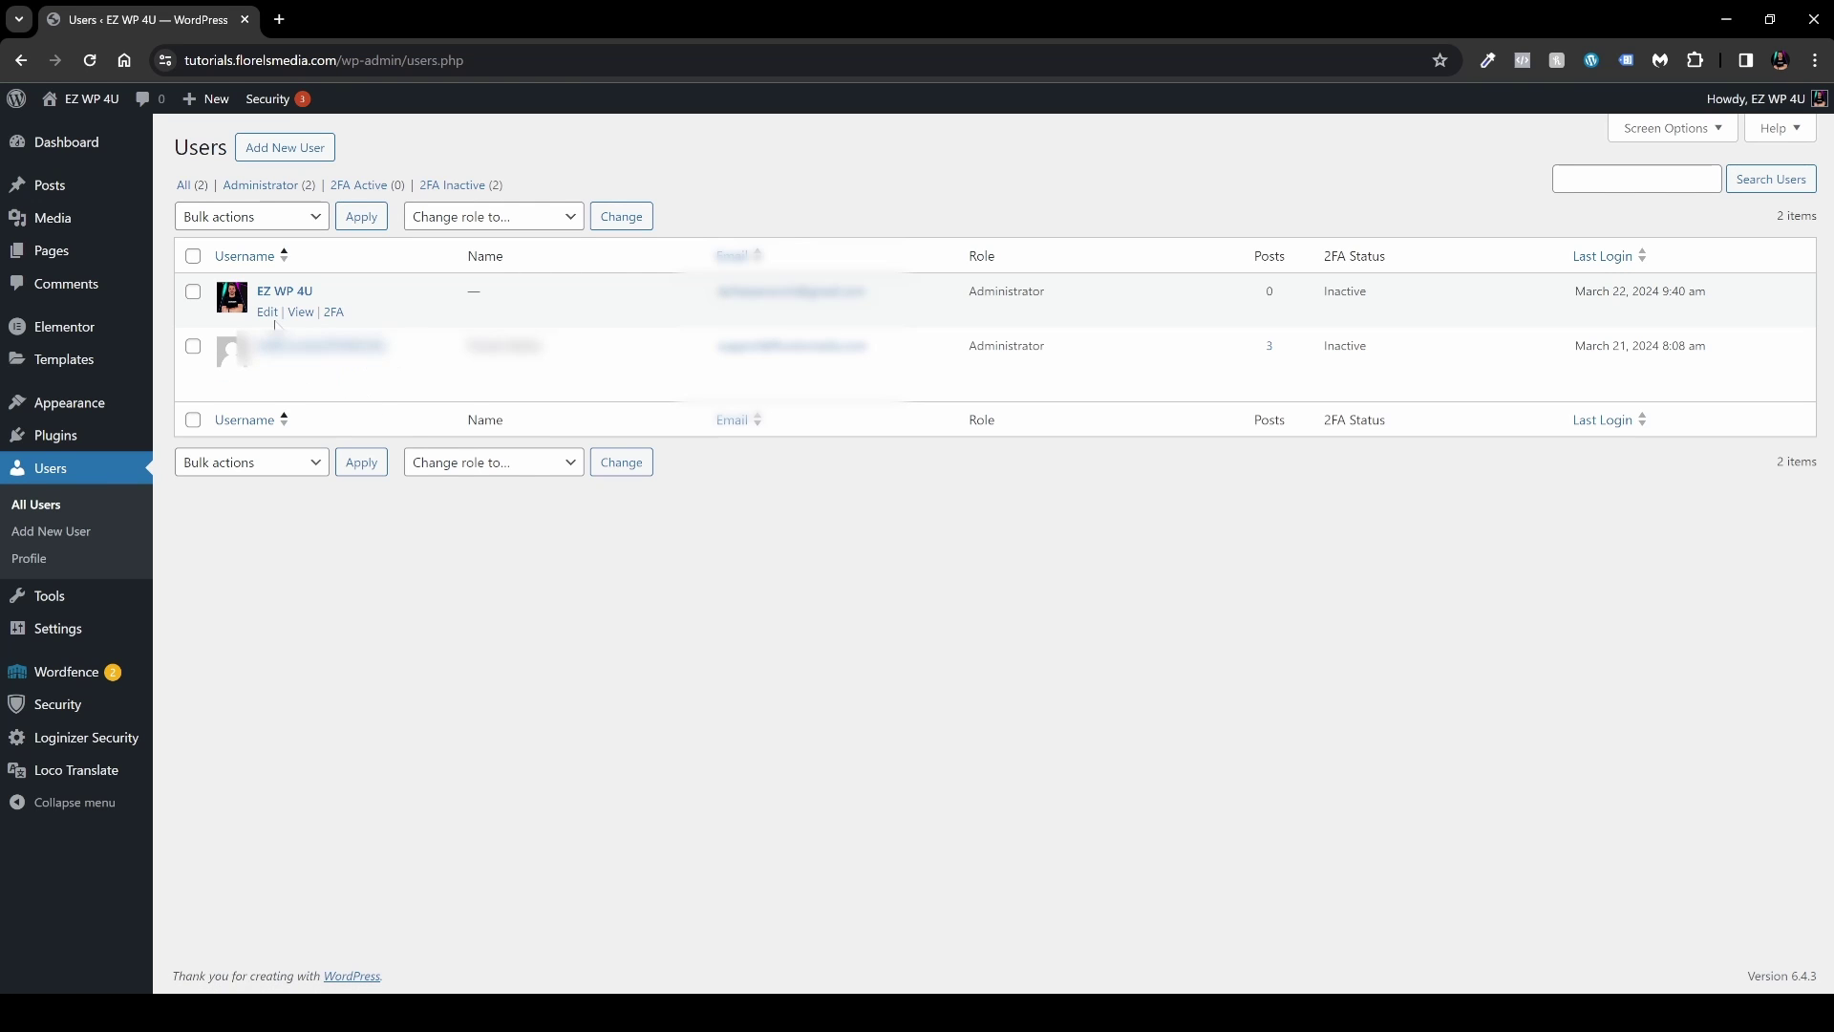
Step: Start configuring Two-Factor Authentication from the admin user's profile Security section
click(268, 313)
scroll(322, 475, down, 6)
scroll(322, 476, down, 8)
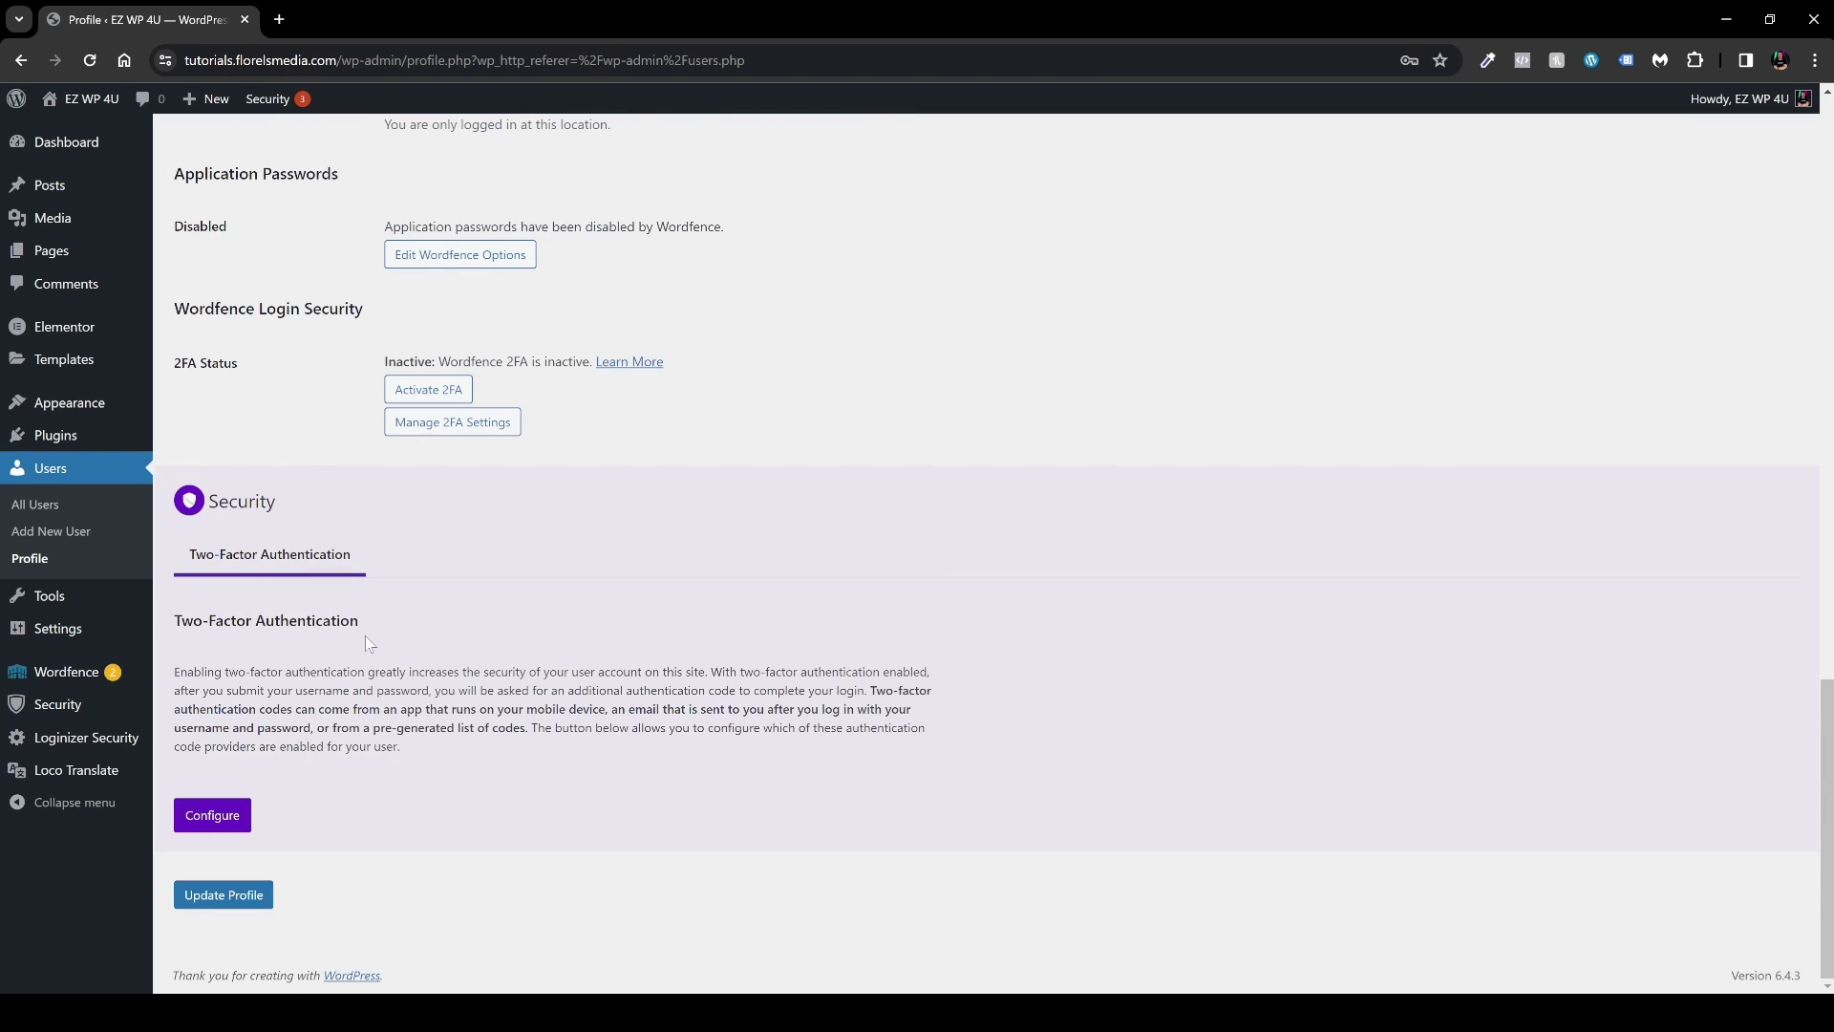
click(223, 826)
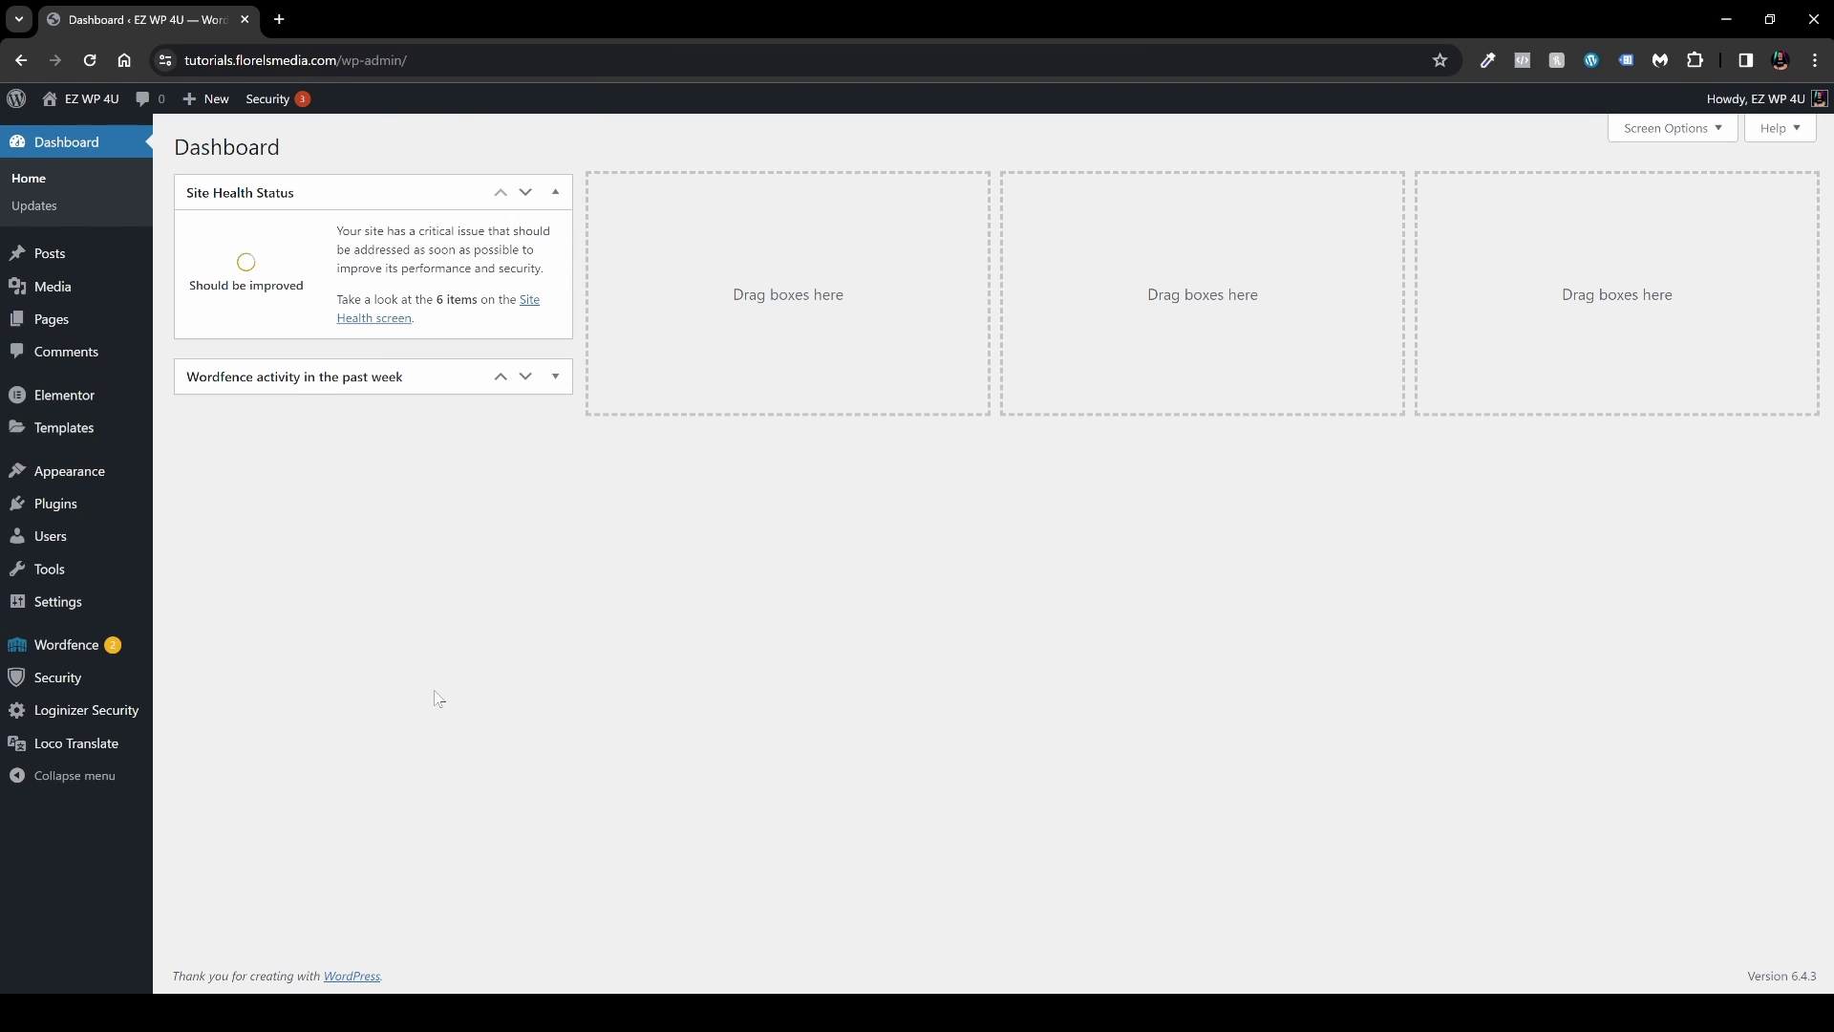
Step: Log out and back in, hit 'Mobile App Two-Factor unavailable', then view the '2FA not working' thread
mouse_move(1767, 110)
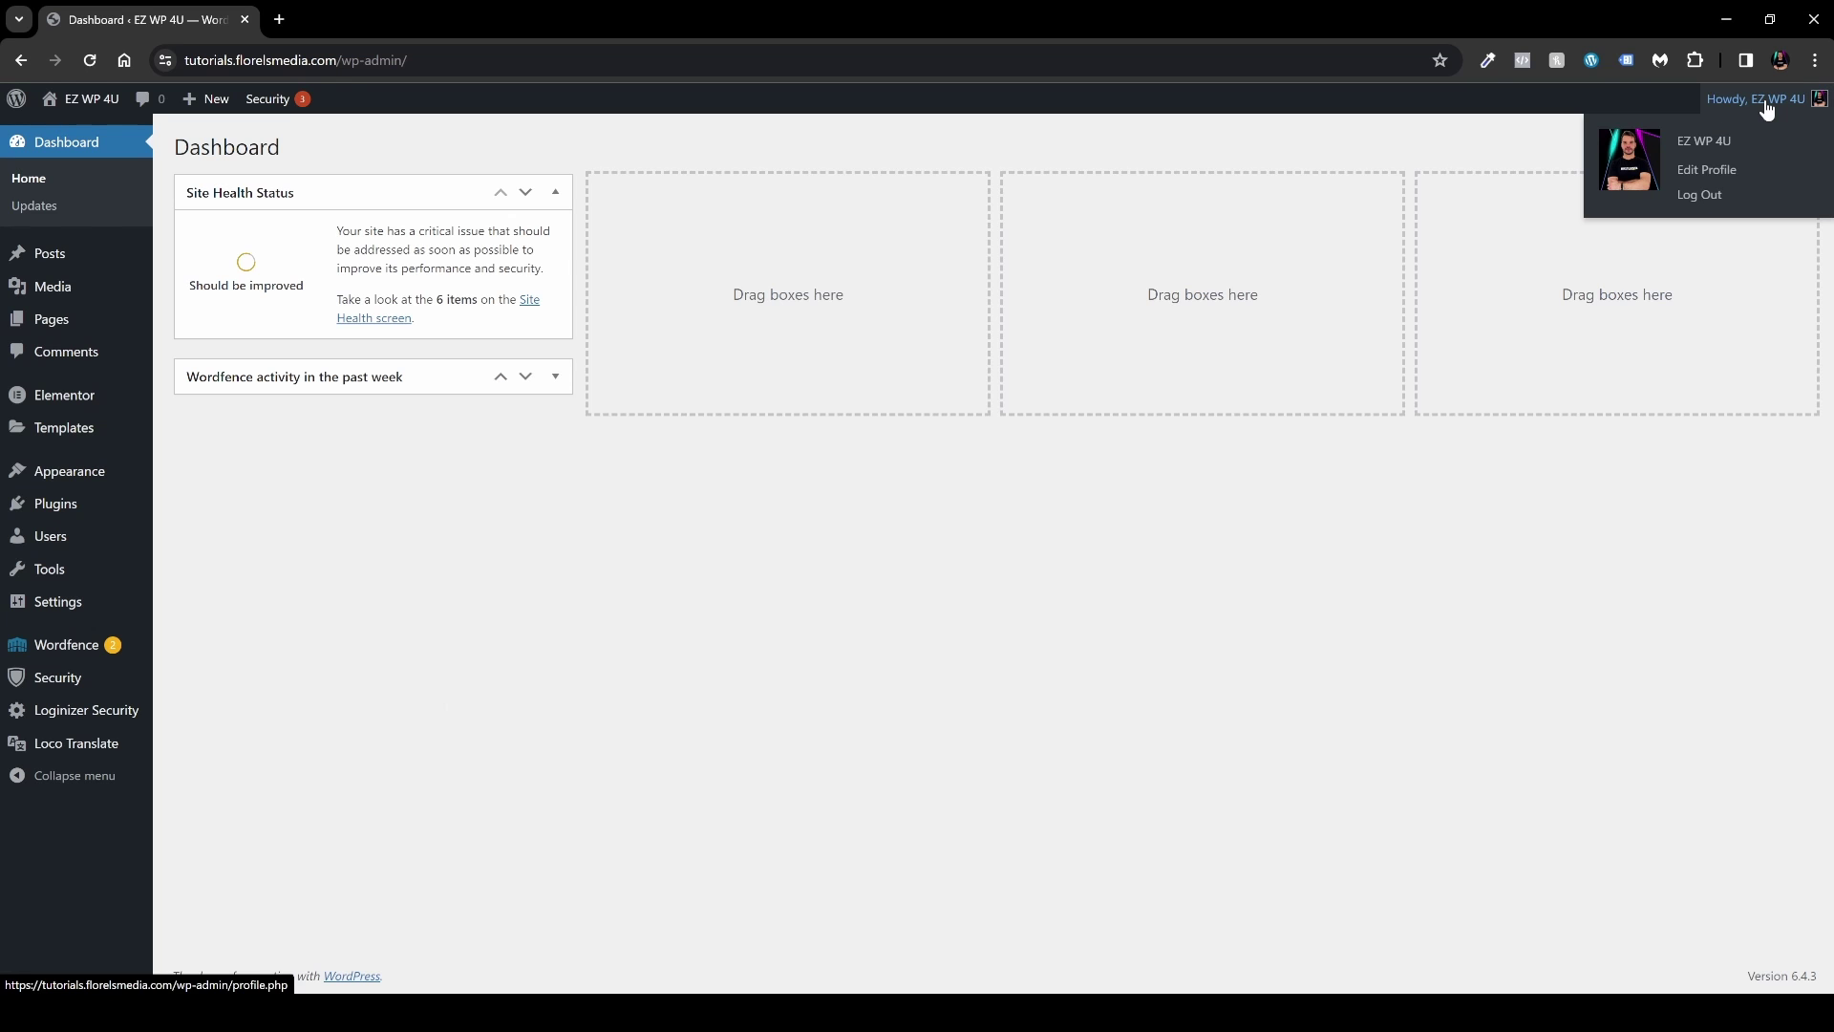
click(1700, 195)
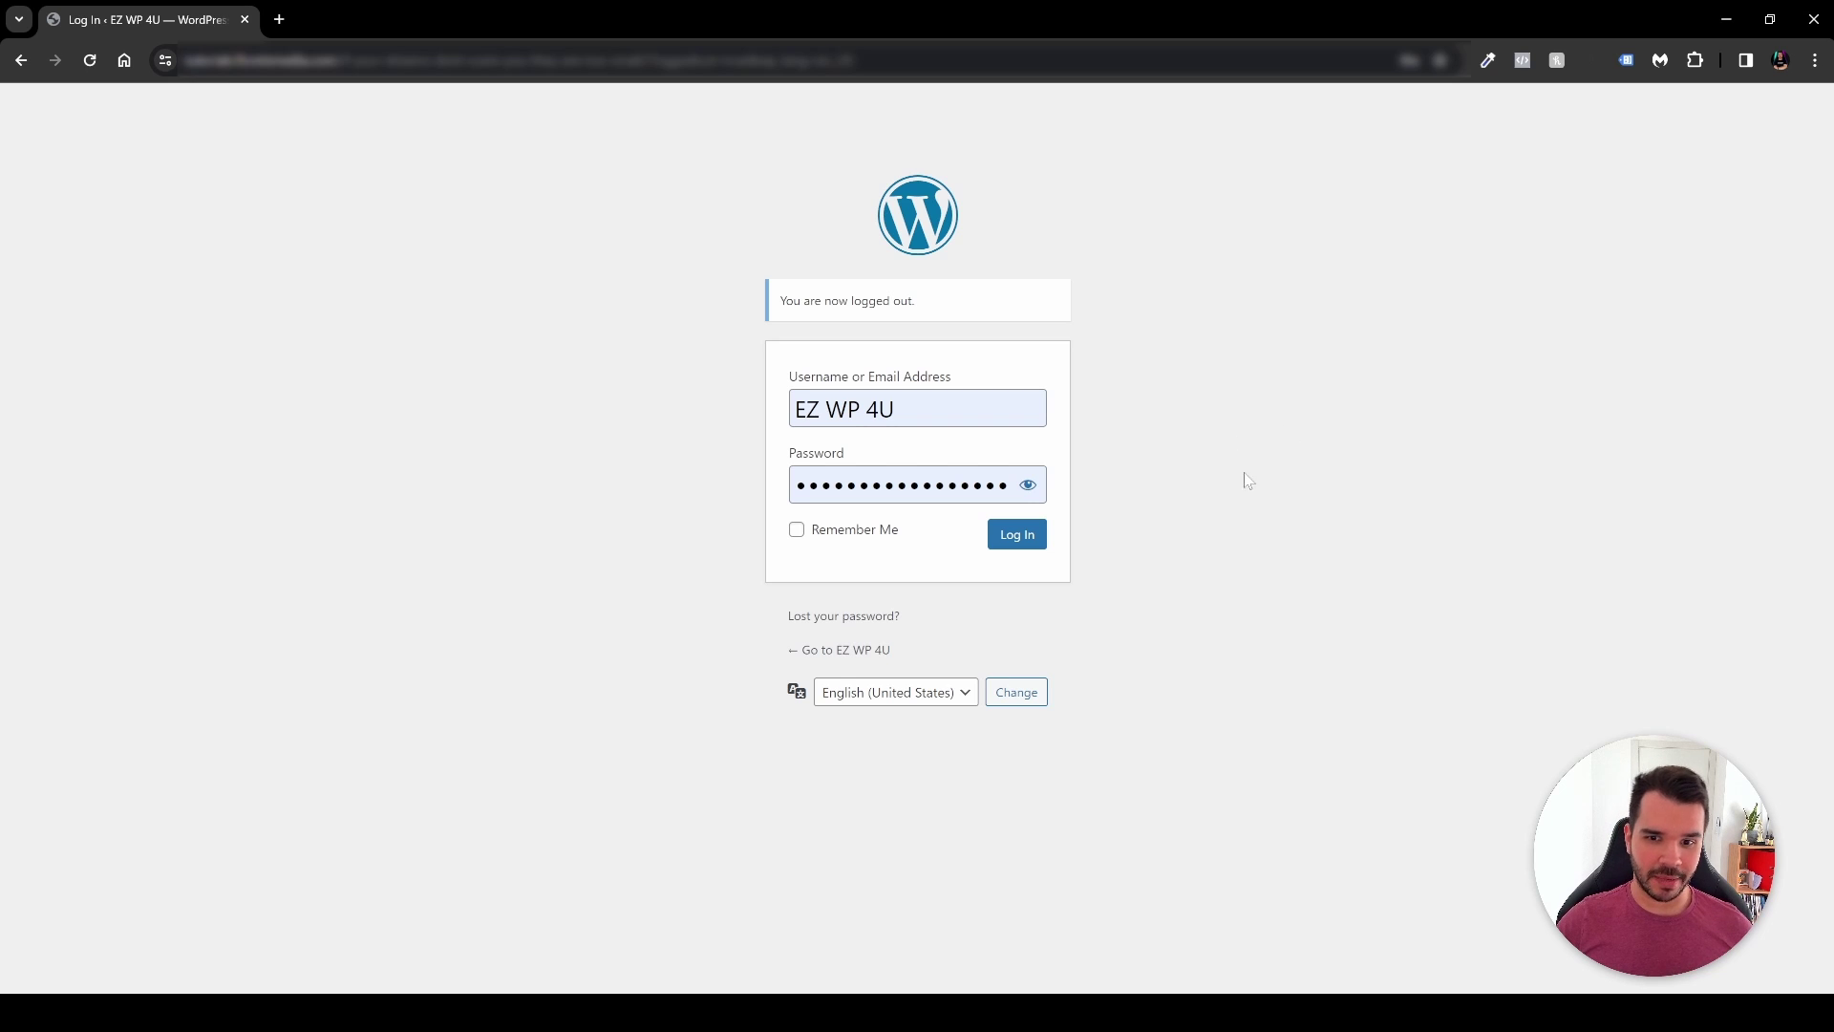
click(1027, 546)
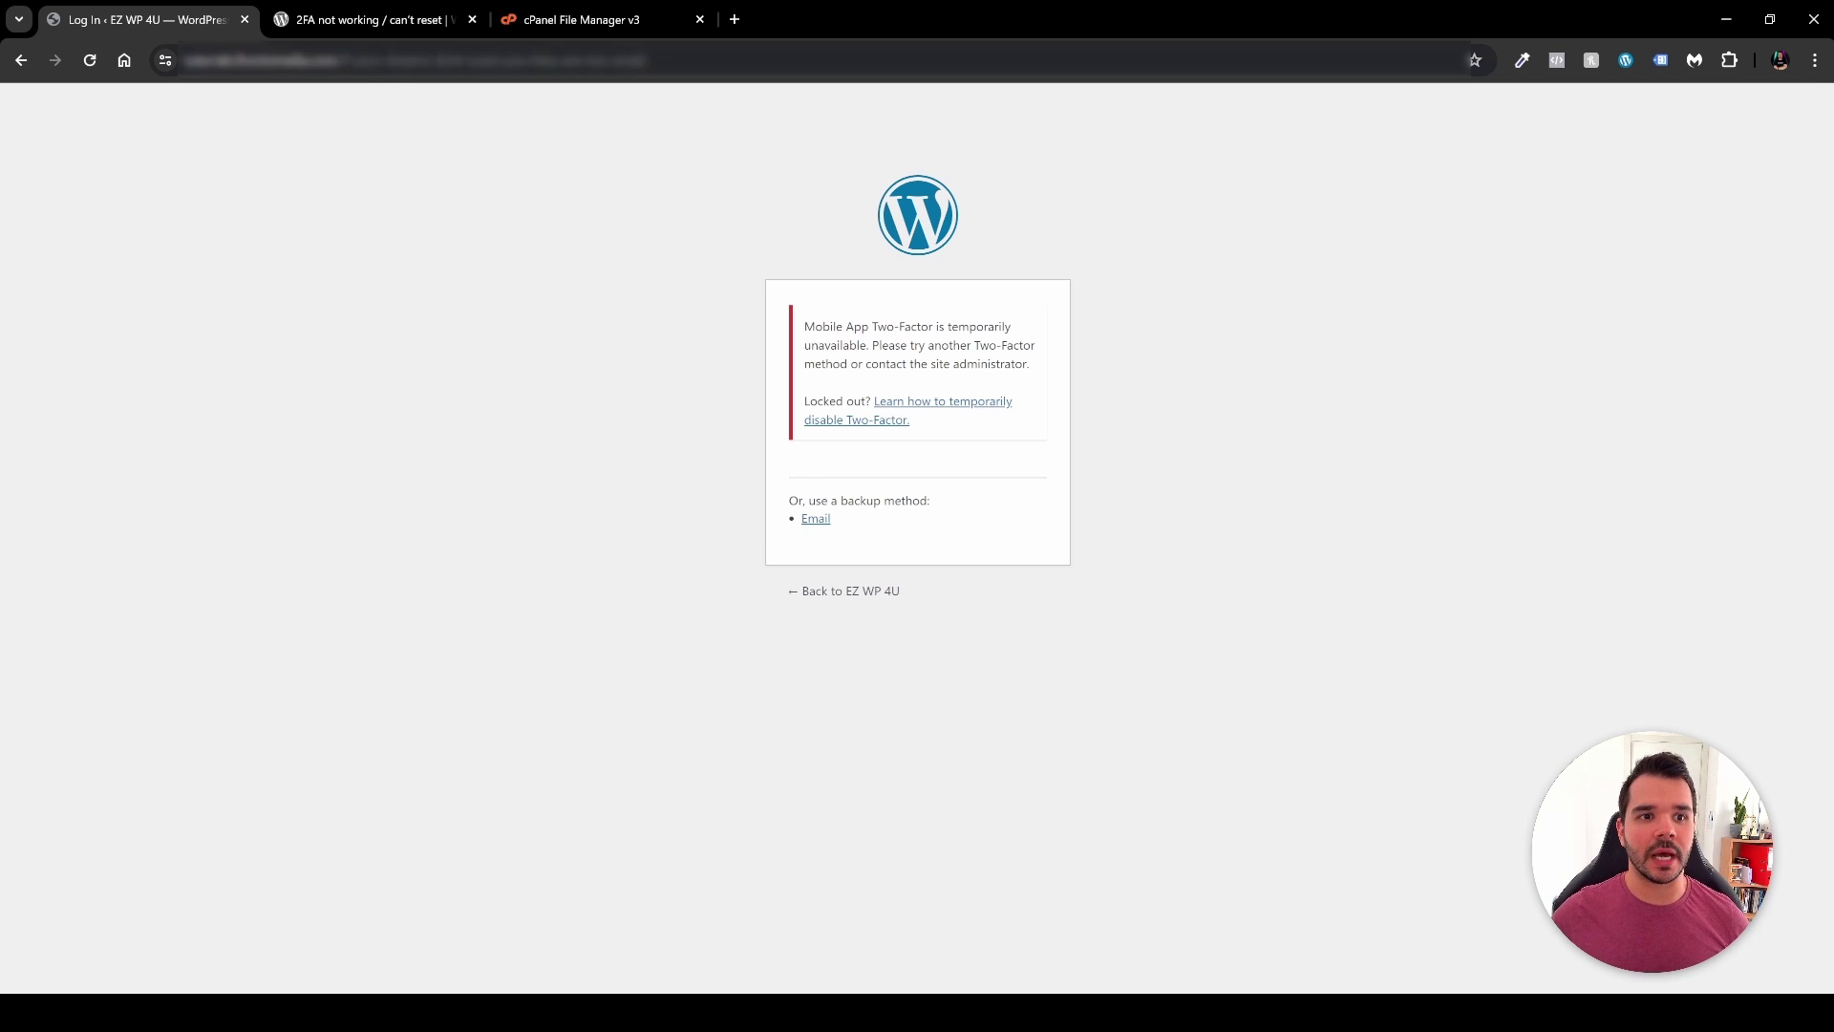
click(373, 19)
scroll(458, 505, up, 12)
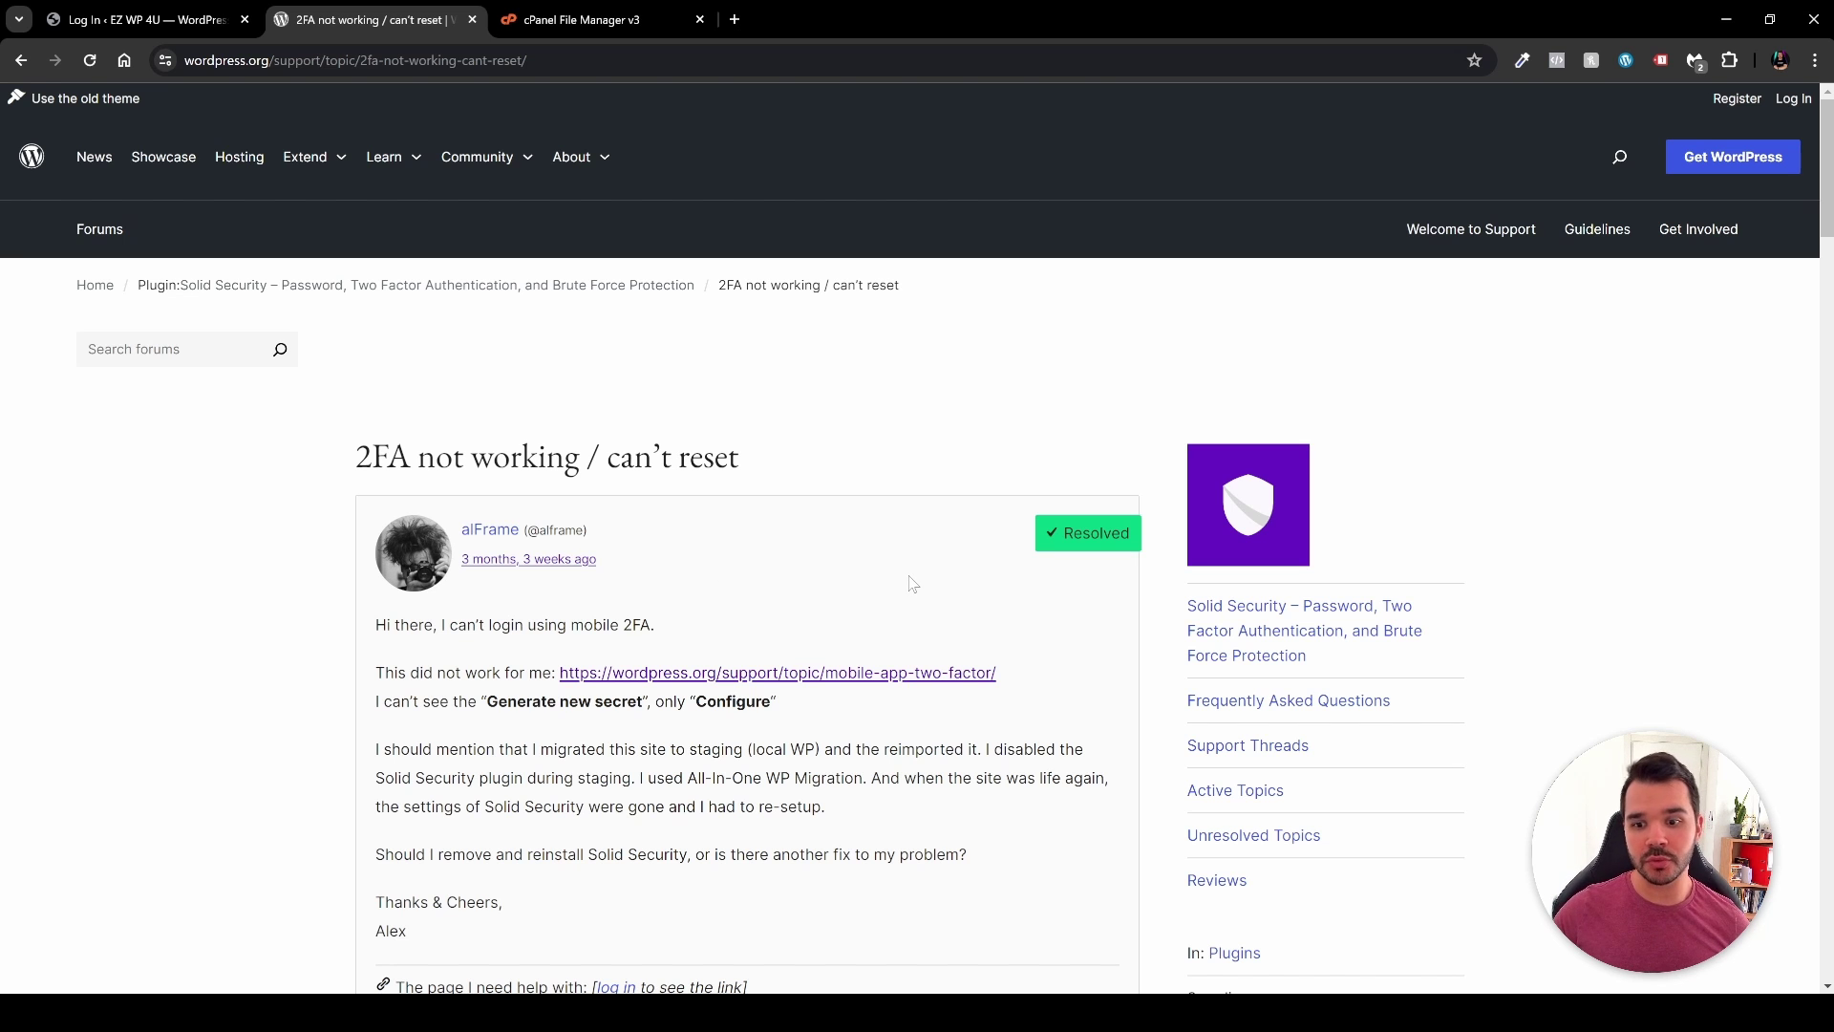
Step: Copy the SOLID_SECURITY_LEGACY_2FA_UI define line from the Plugin Support reply, then go to cPanel File Manager
scroll(997, 589, down, 10)
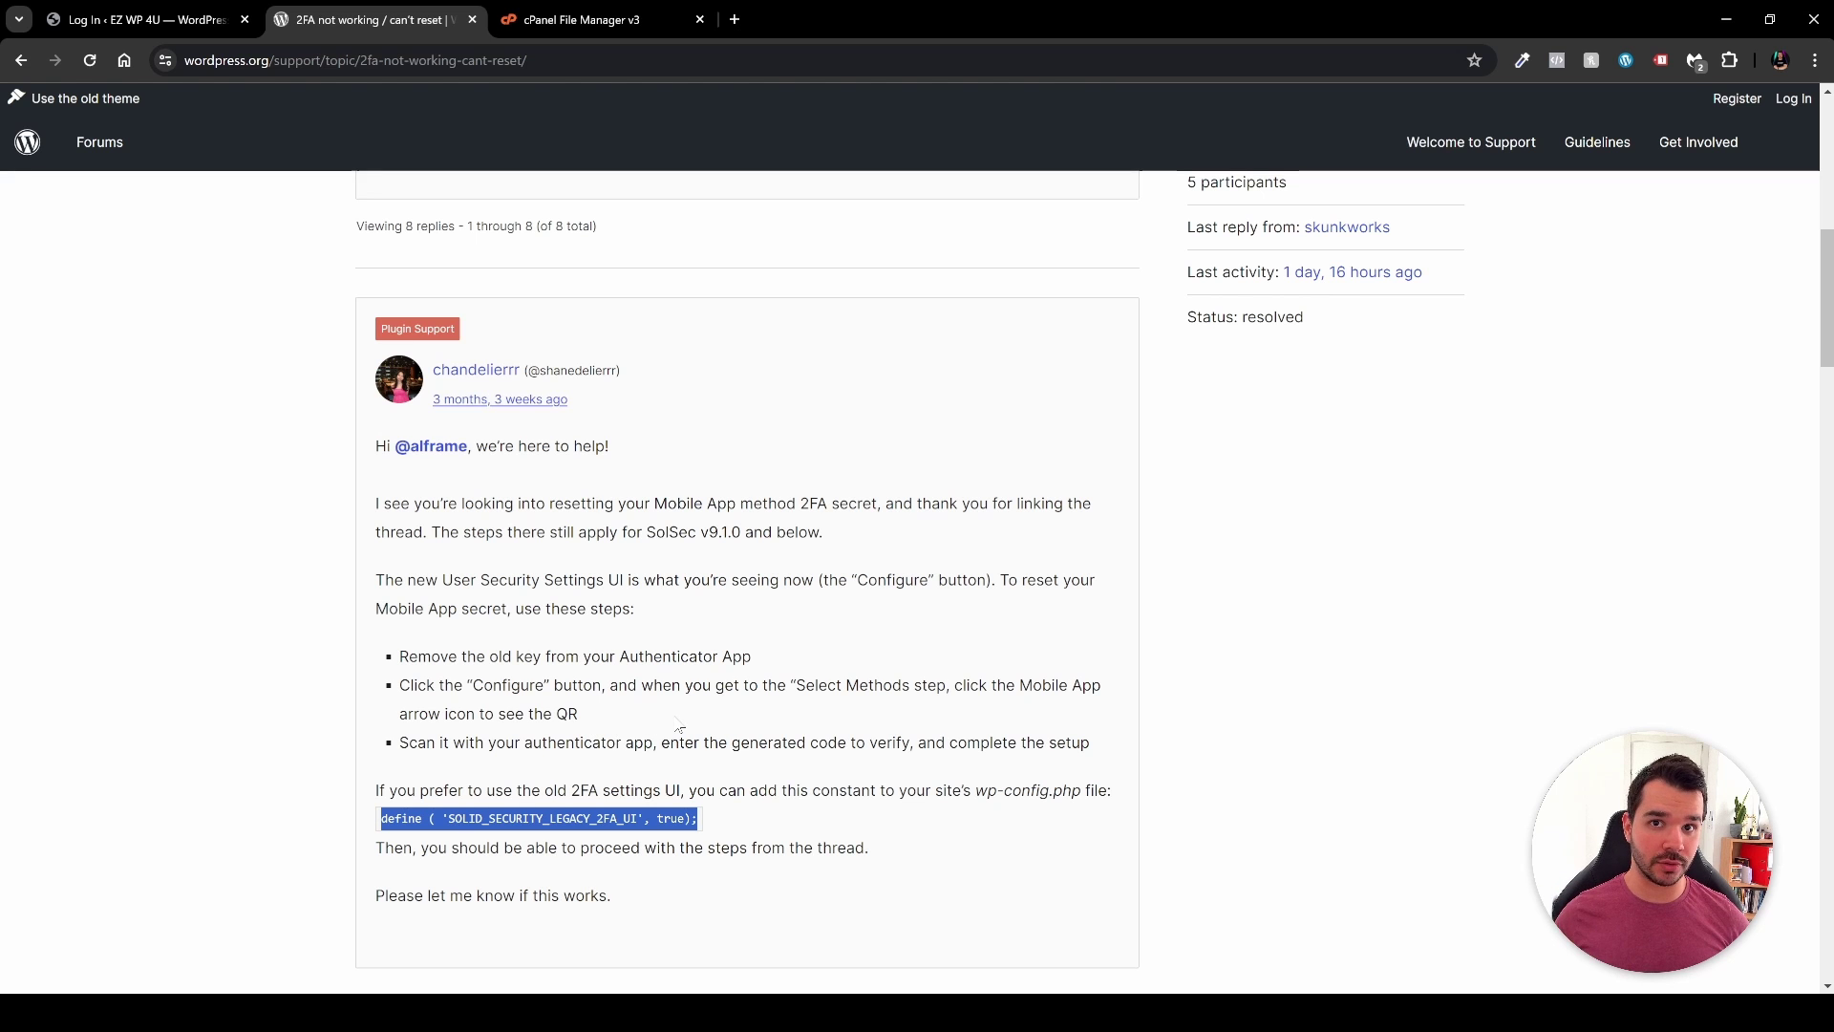
key(ctrl+shift+Tab)
key(ctrl+Tab)
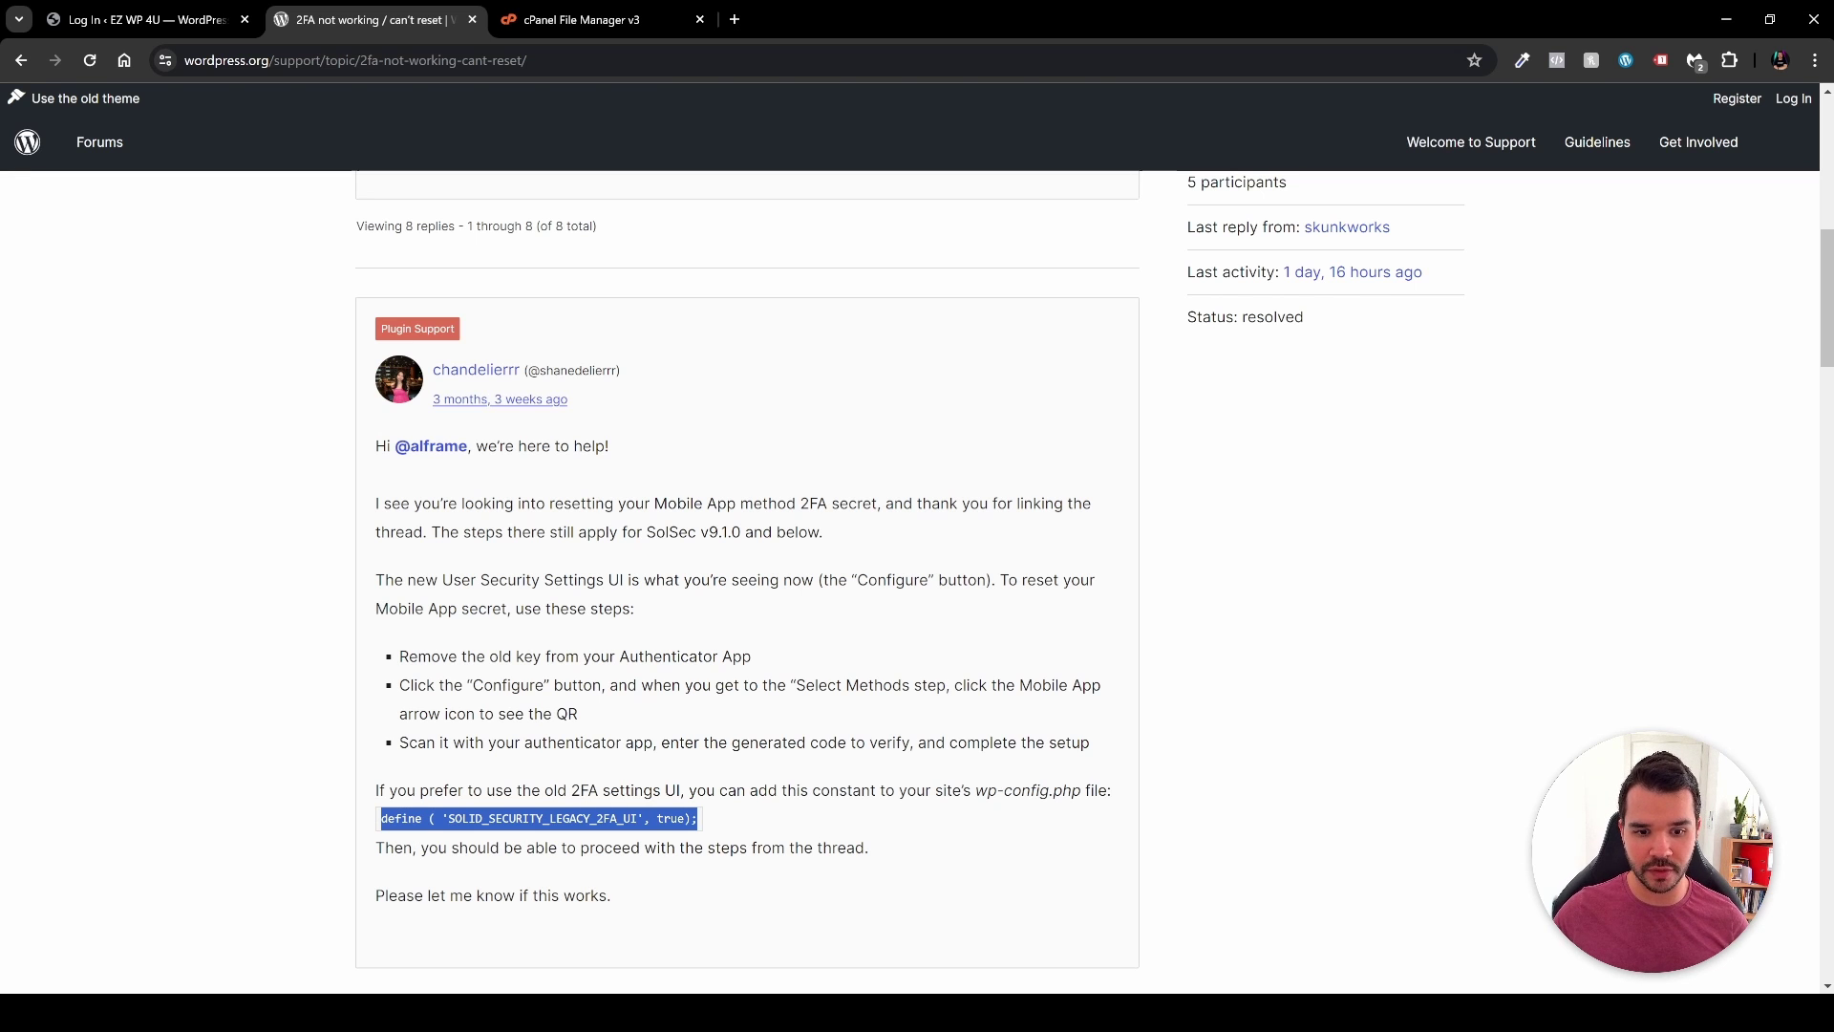
key(ctrl+Tab)
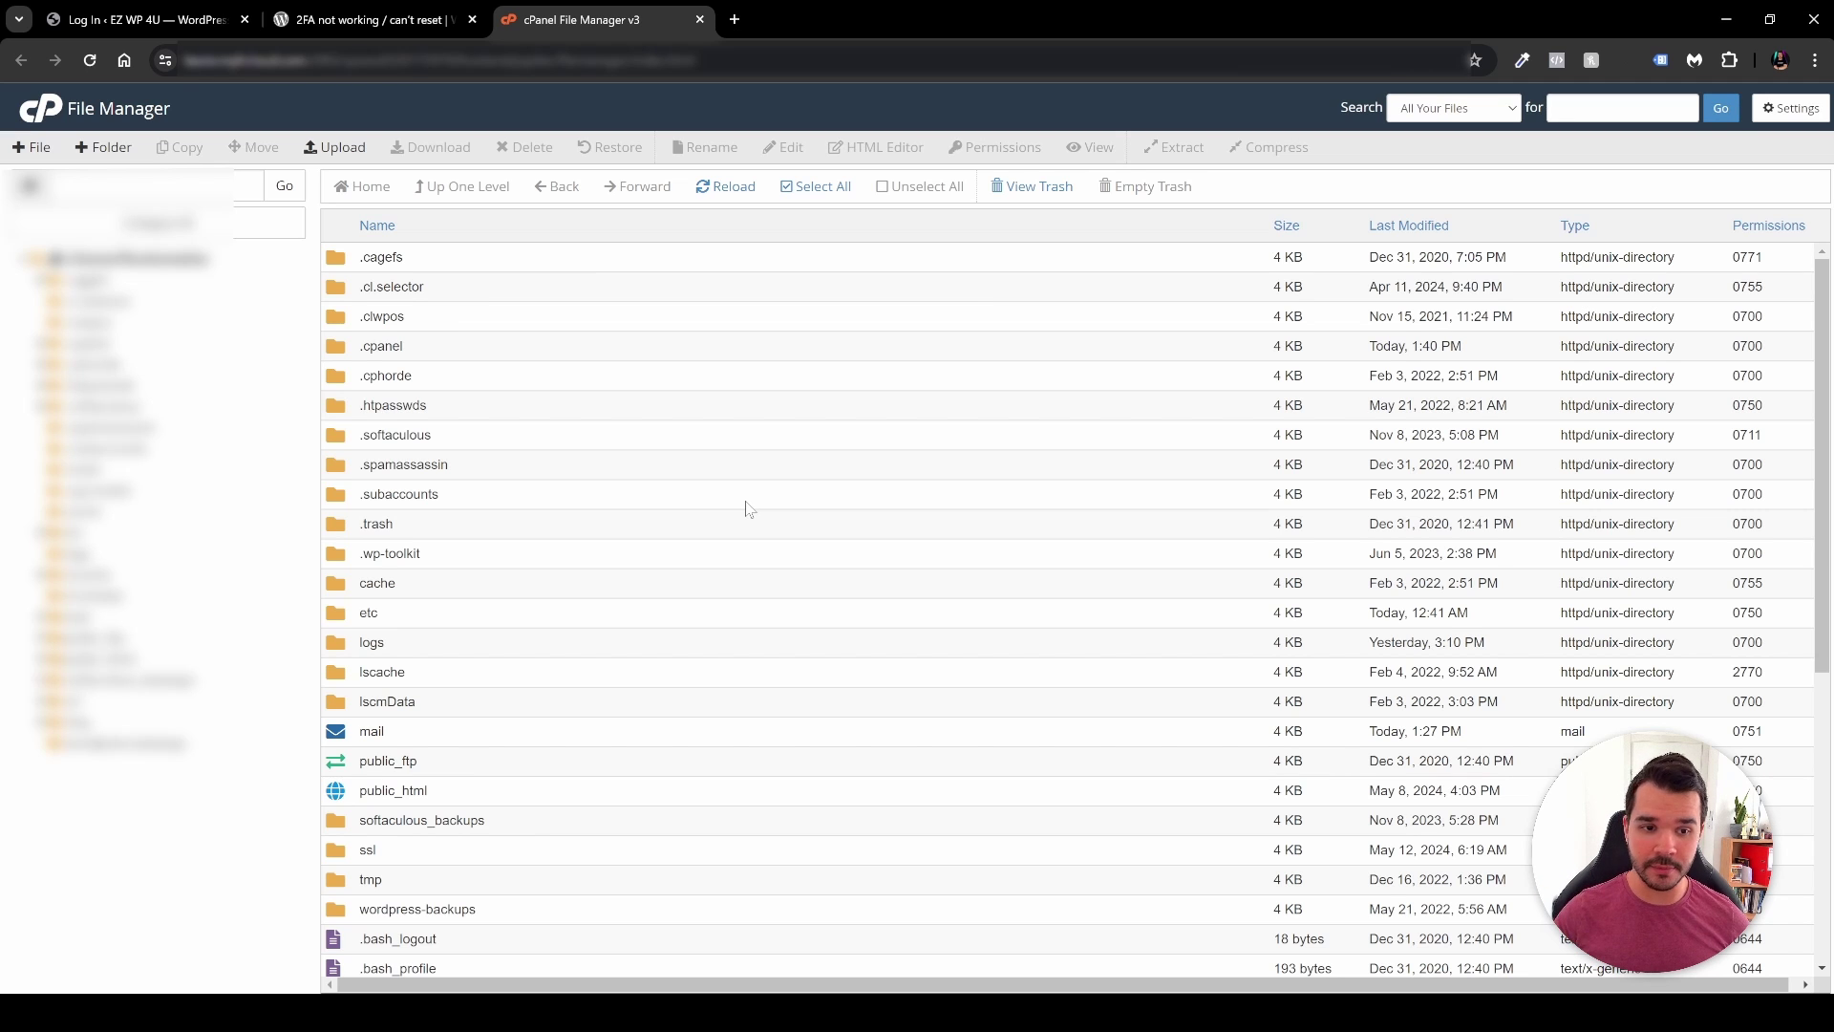
Step: Open public_html/tutorials/wp-config.php in the File Manager code editor
scroll(745, 501, down, 2)
click(467, 610)
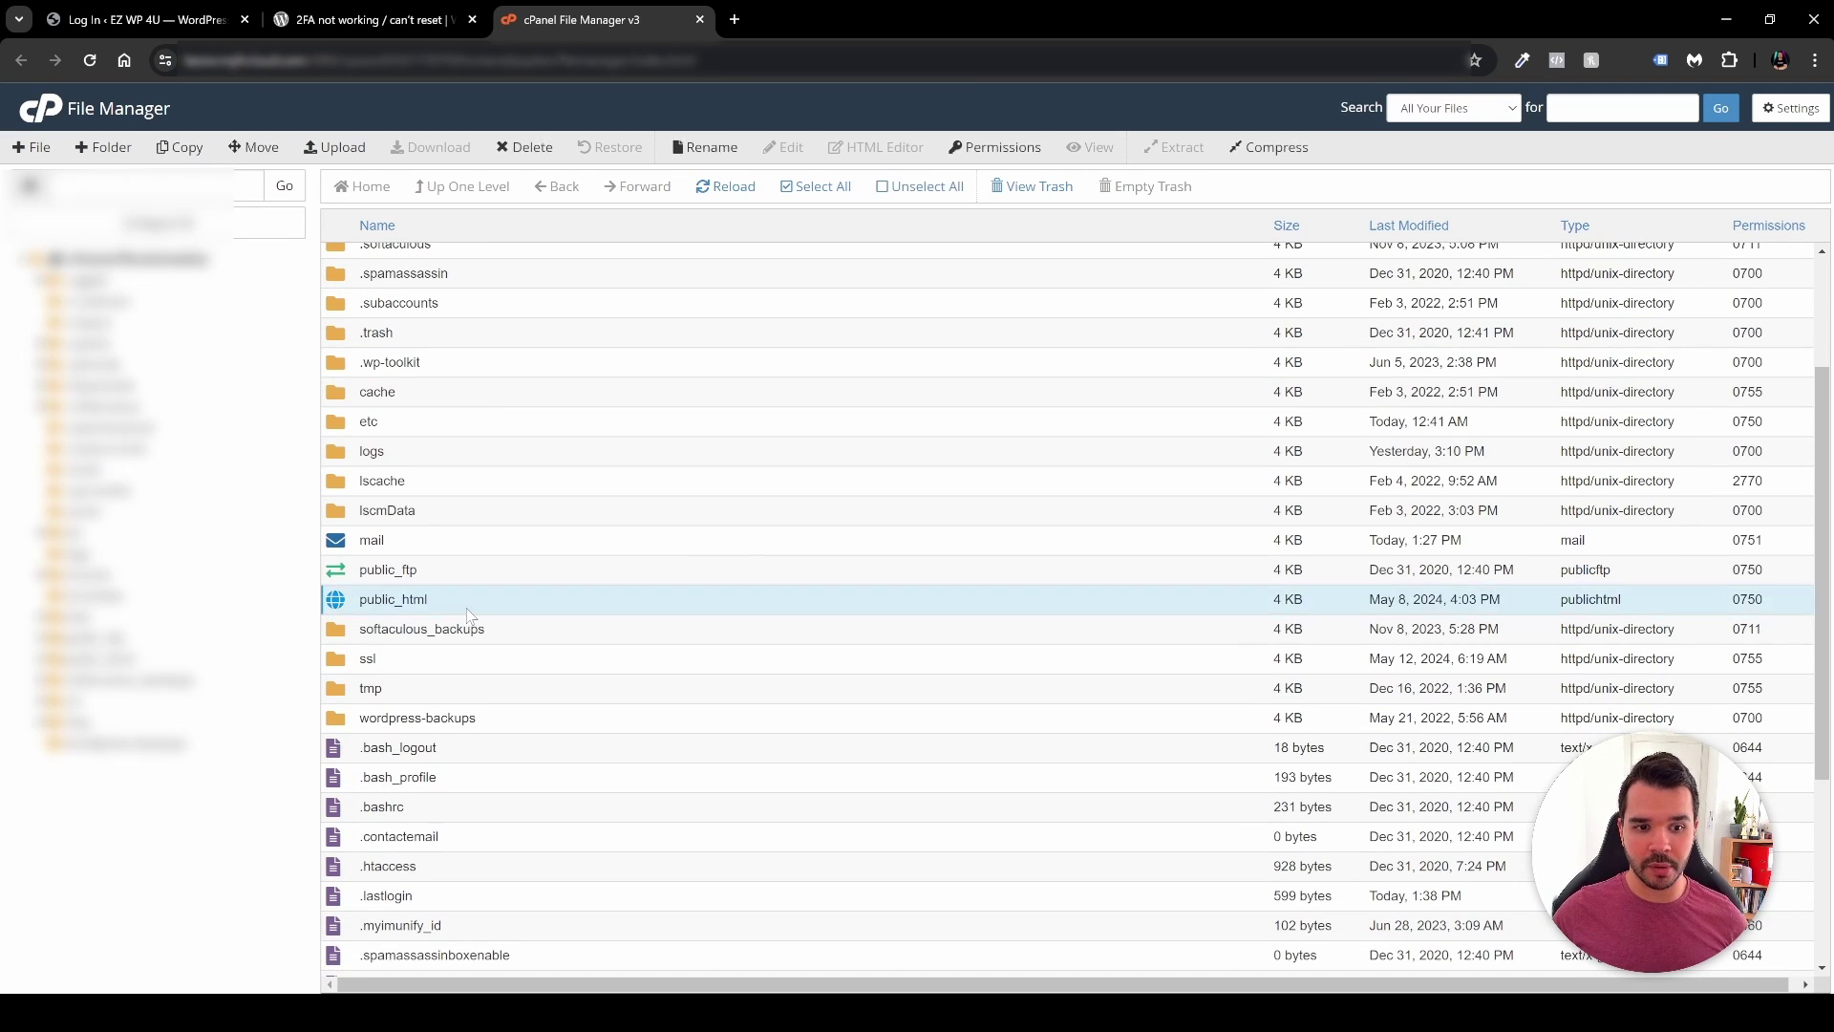
double_click(467, 612)
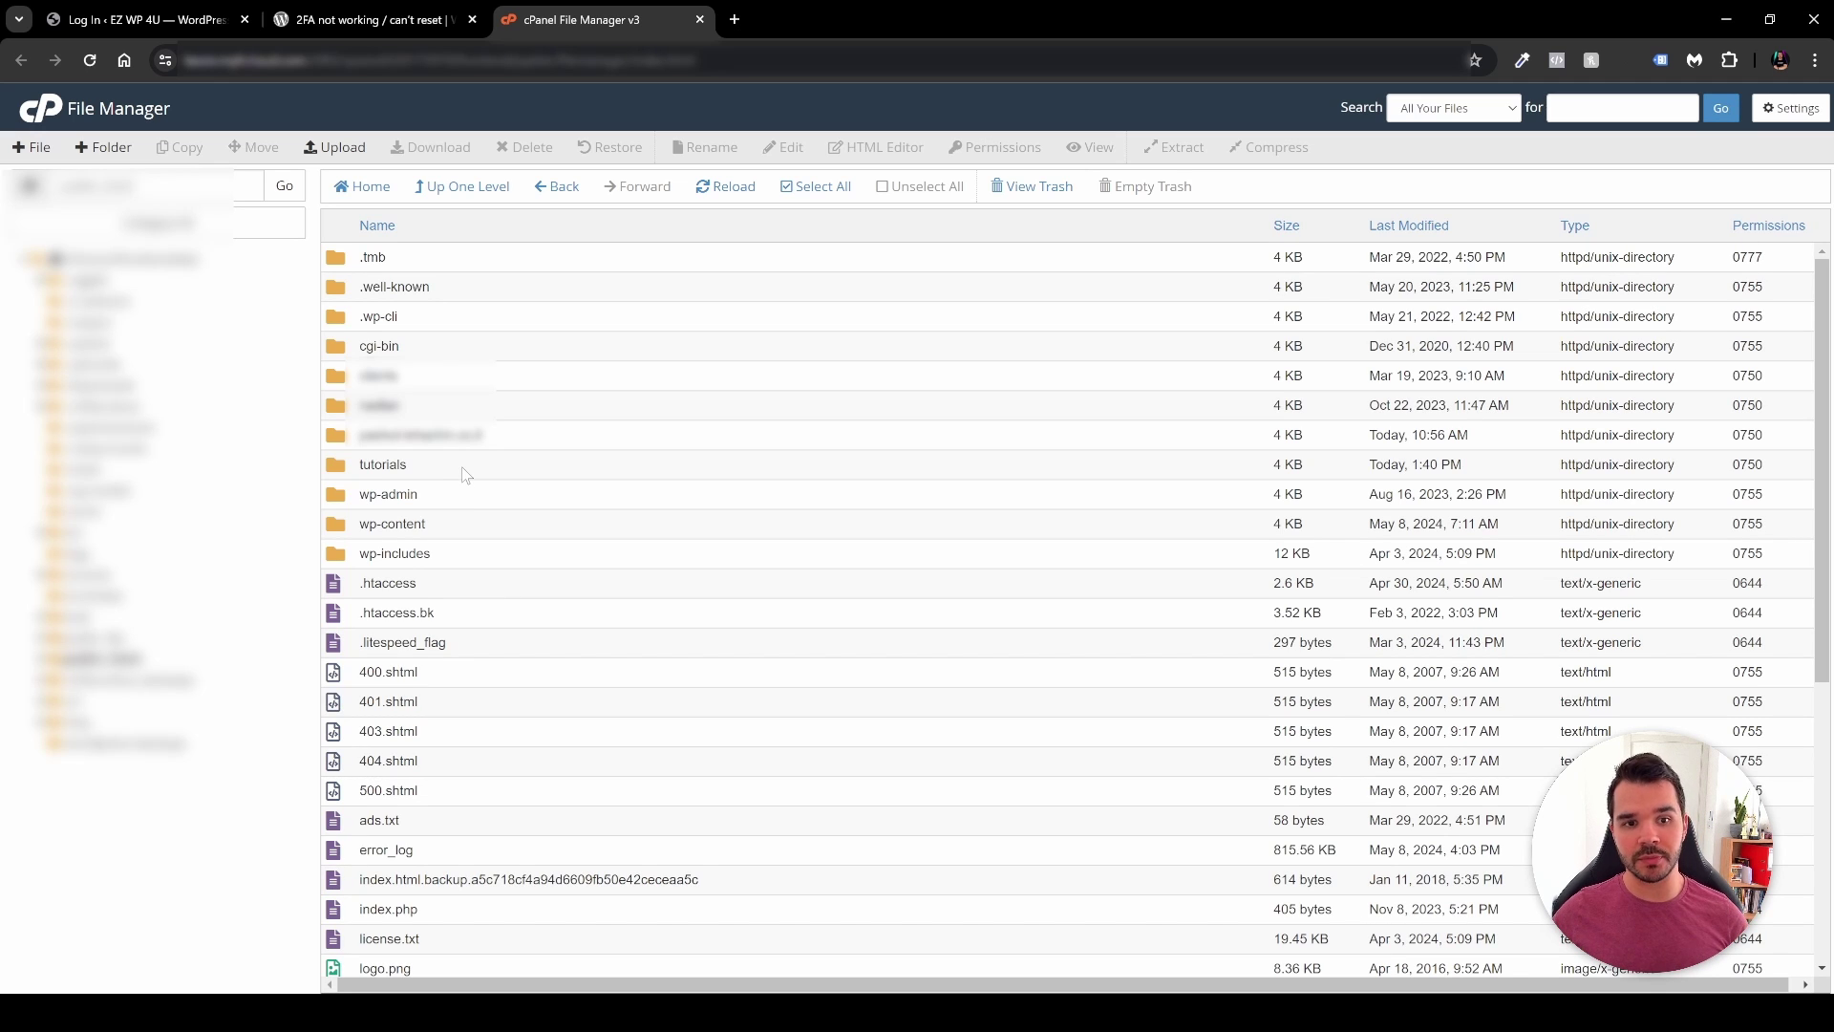
double_click(465, 475)
scroll(506, 489, down, 1)
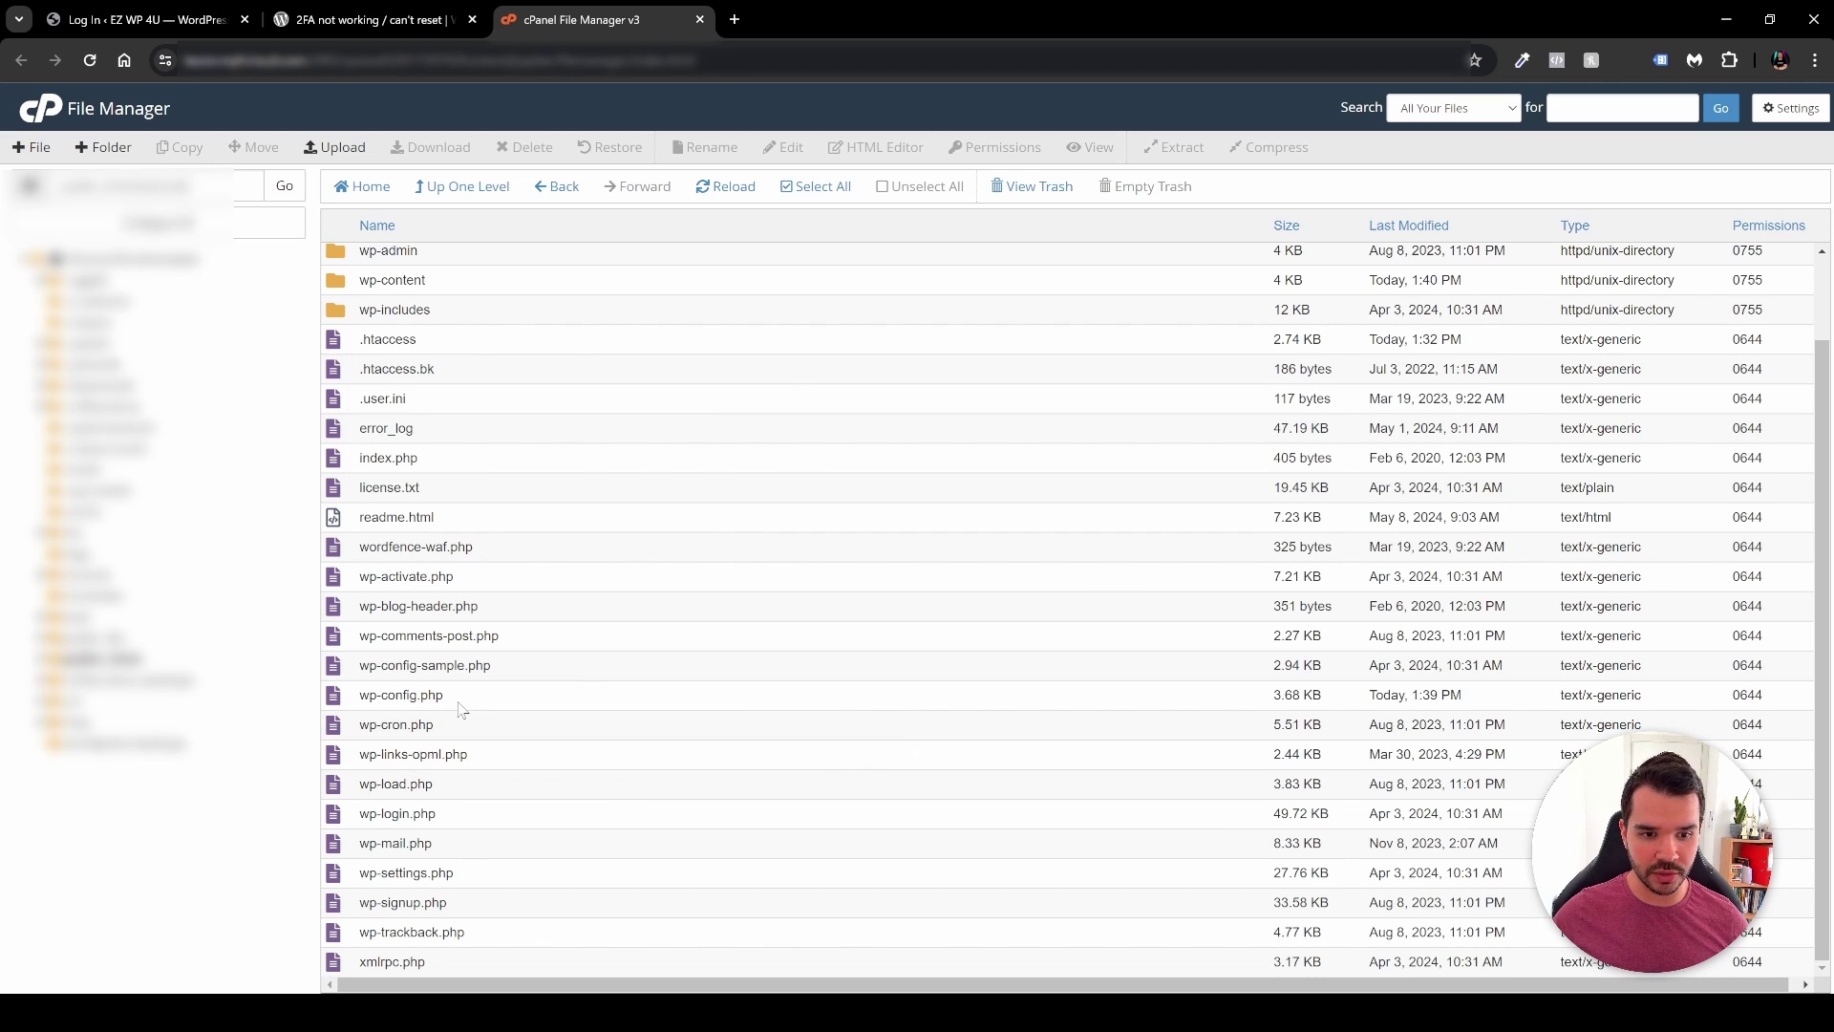
right_click(458, 706)
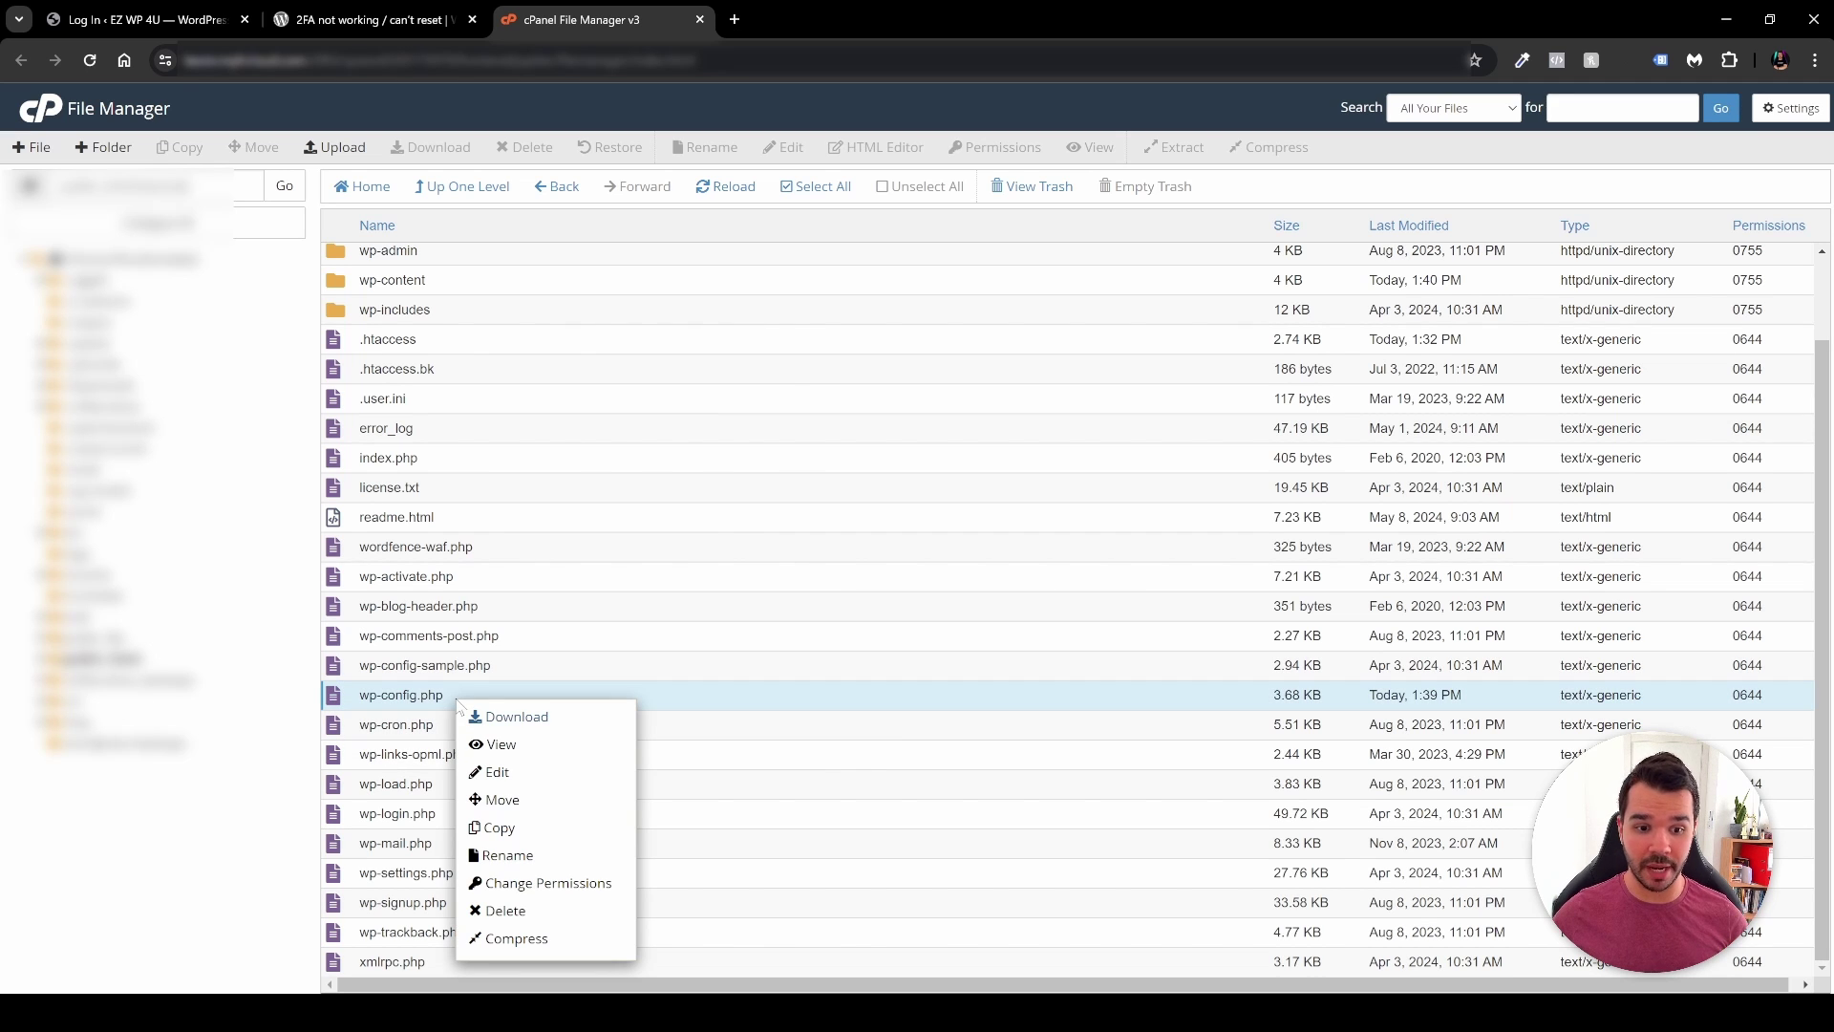
click(489, 771)
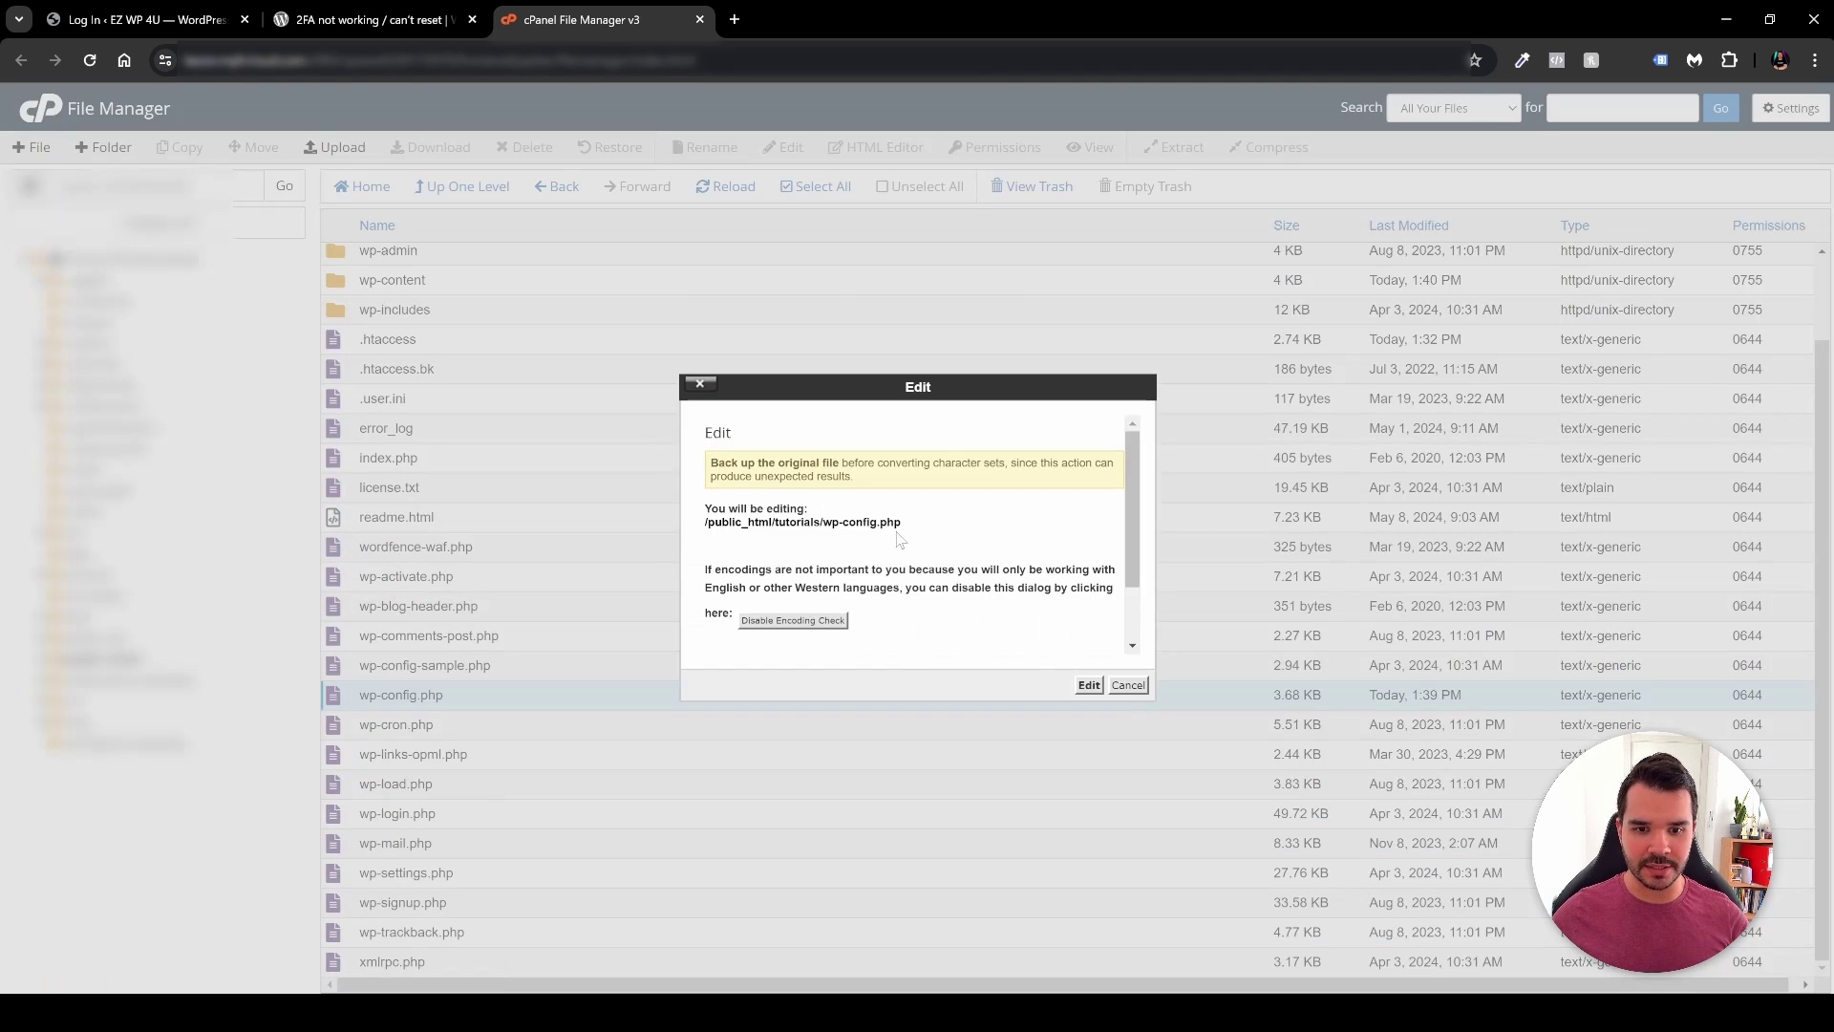
click(1088, 685)
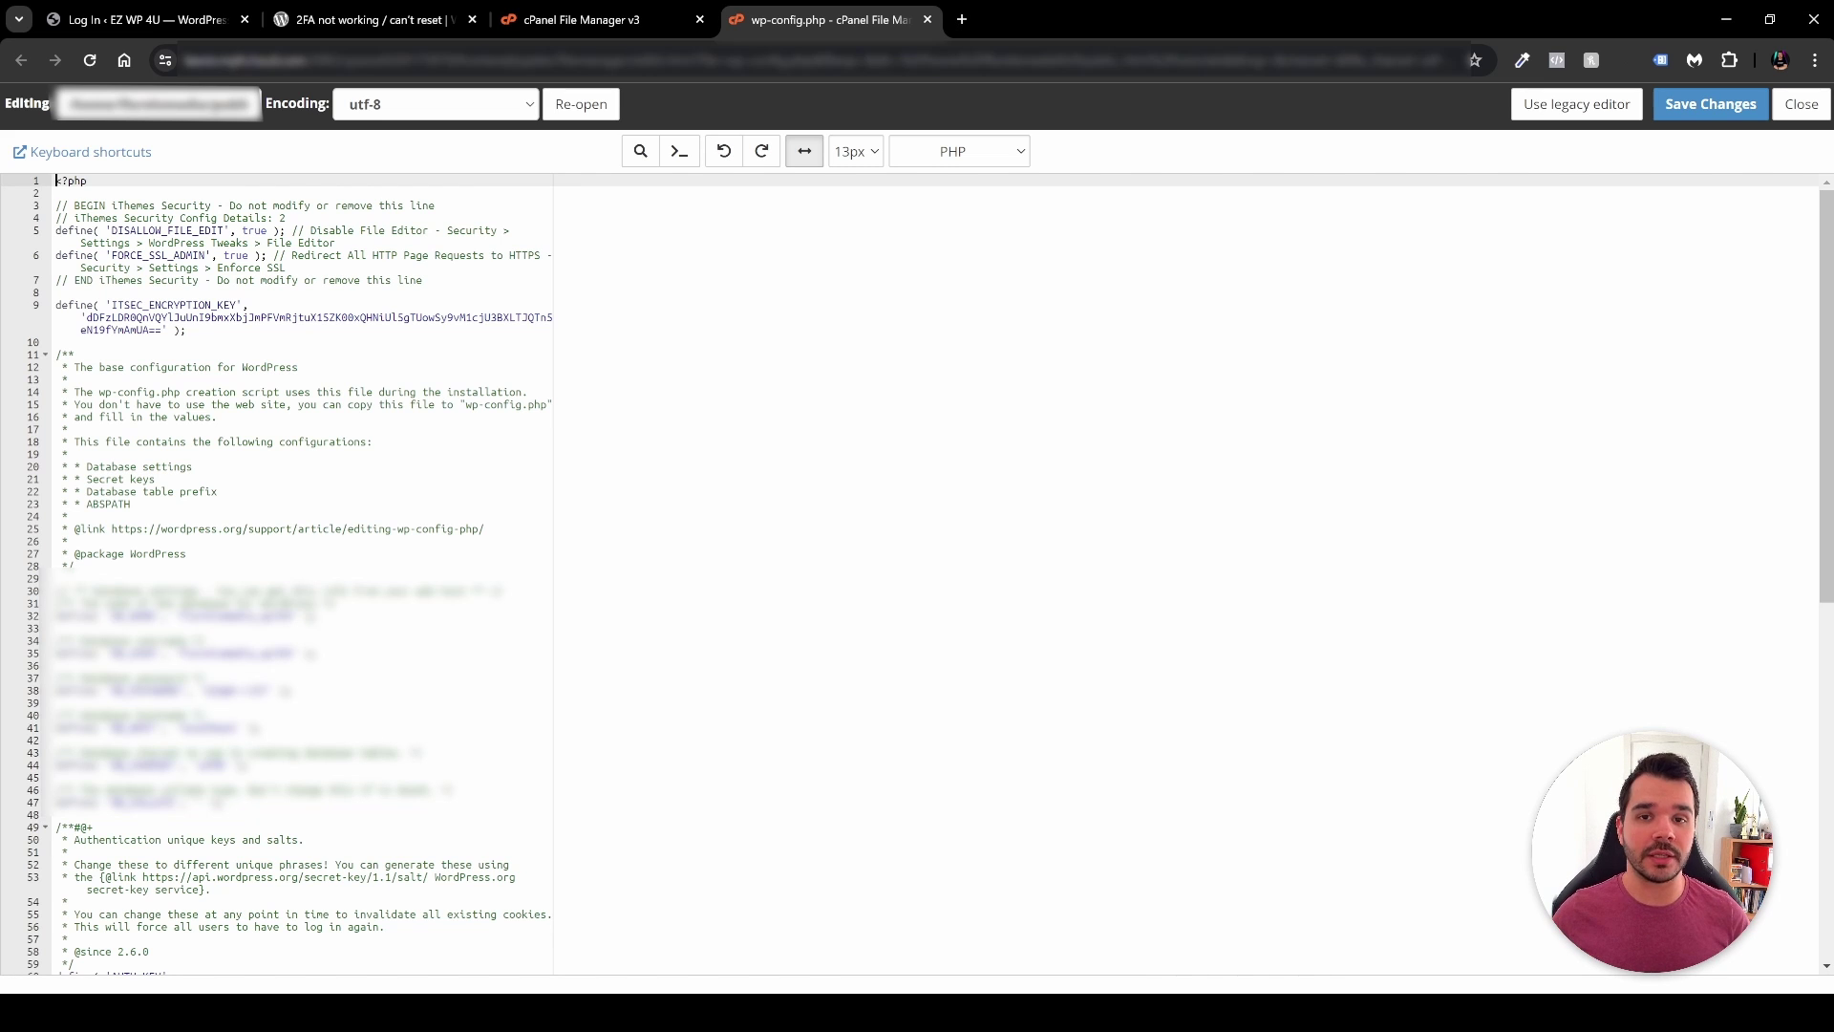
Step: Re-paste define('SOLID_SECURITY_LEGACY_2FA_UI', true); on line 95 and save wp-config.php
scroll(301, 573, down, 8)
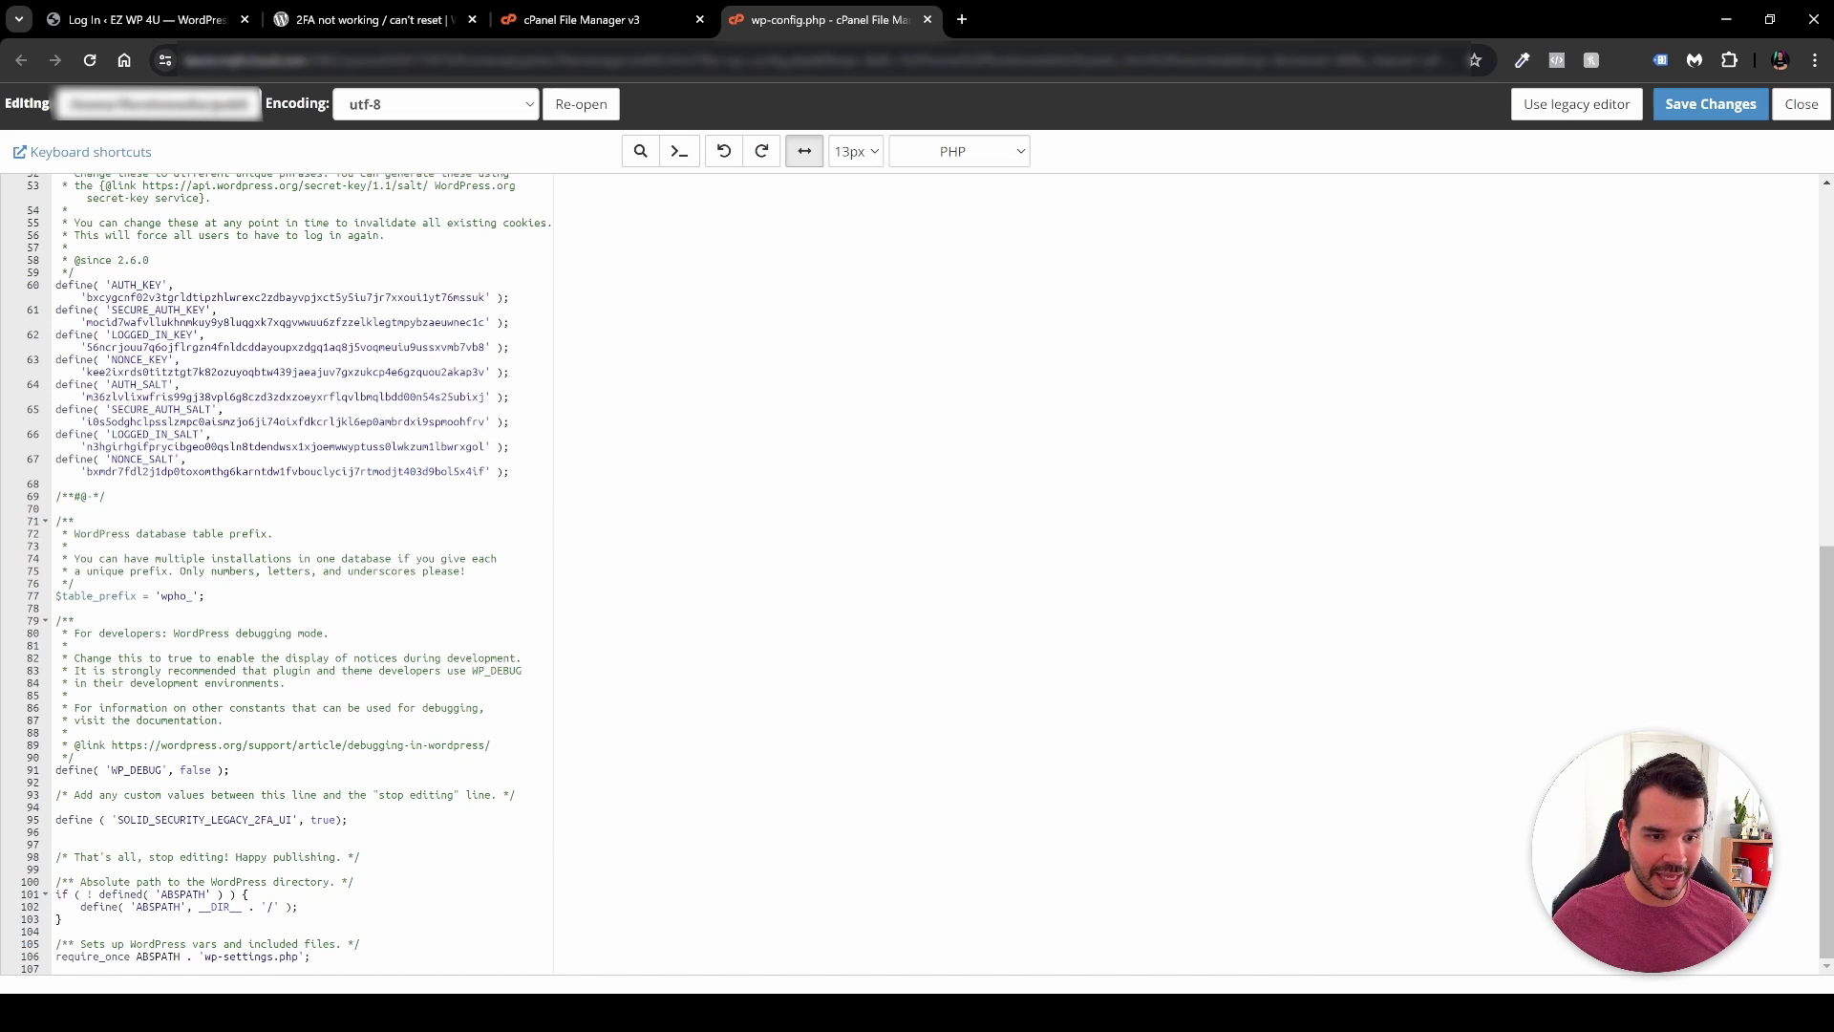
click(348, 819)
drag(238, 818, 55, 819)
key(ctrl+c)
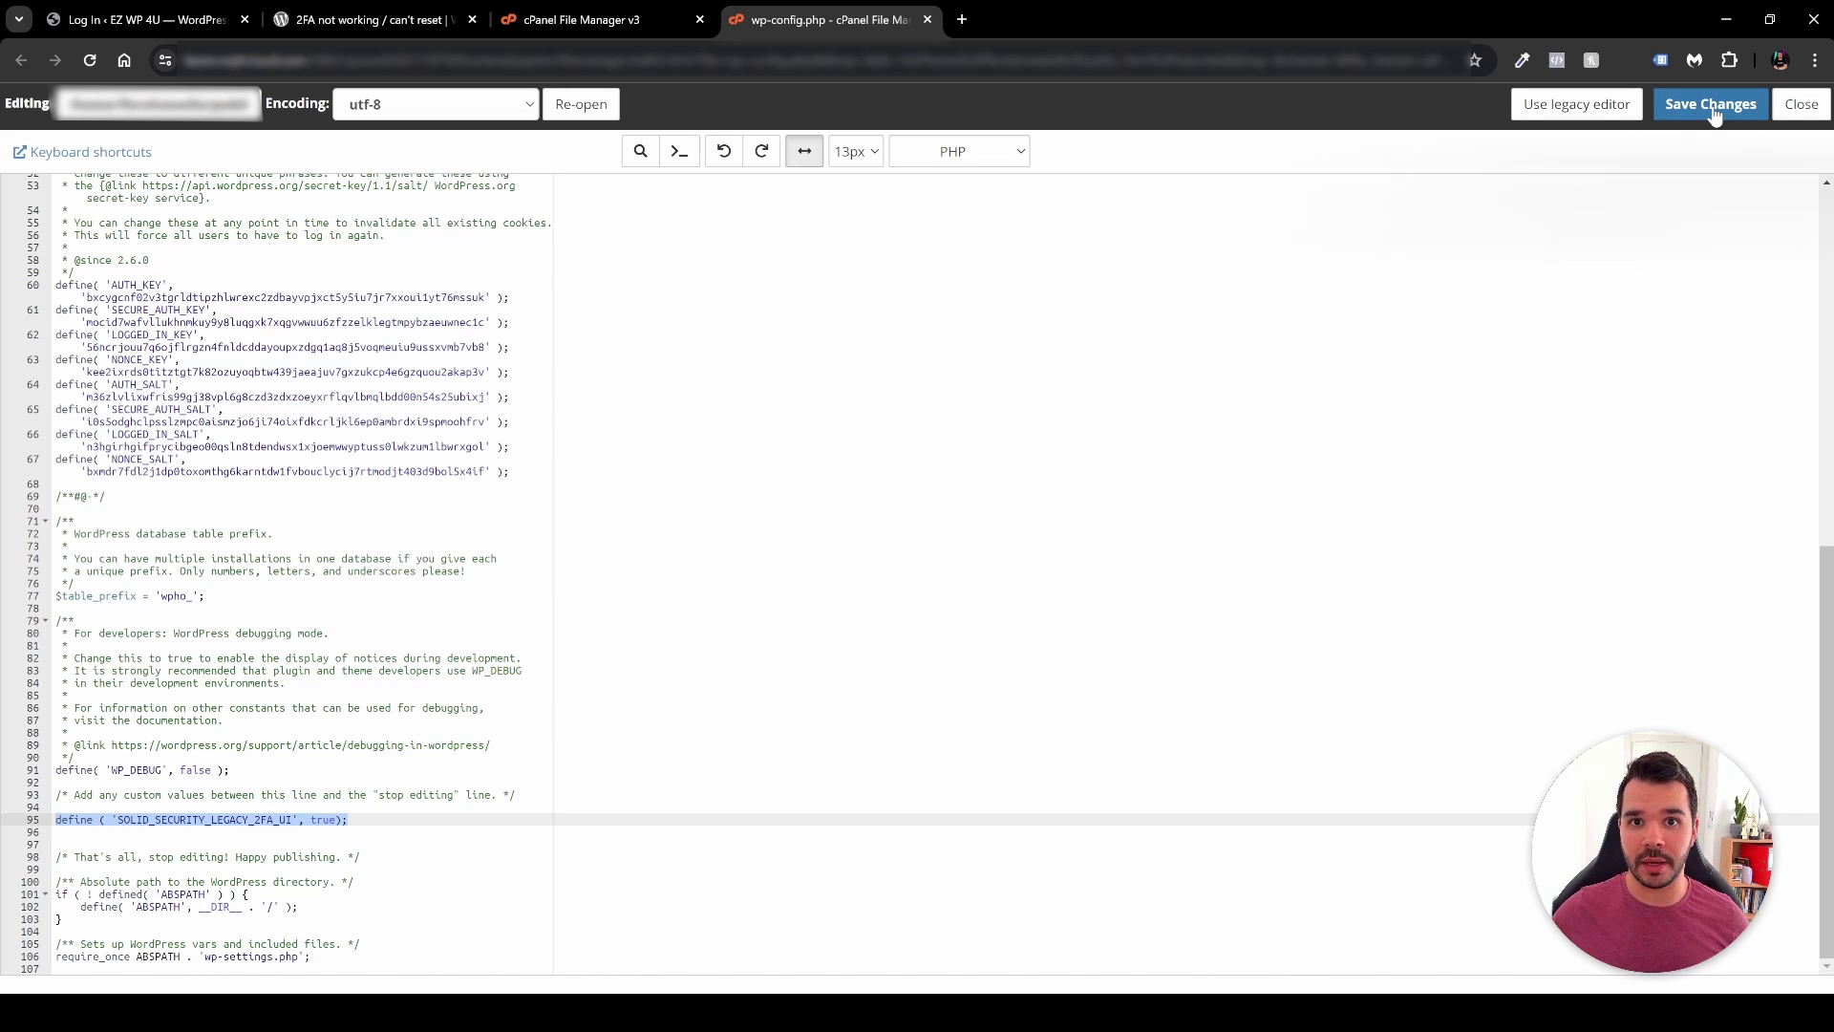
click(1713, 107)
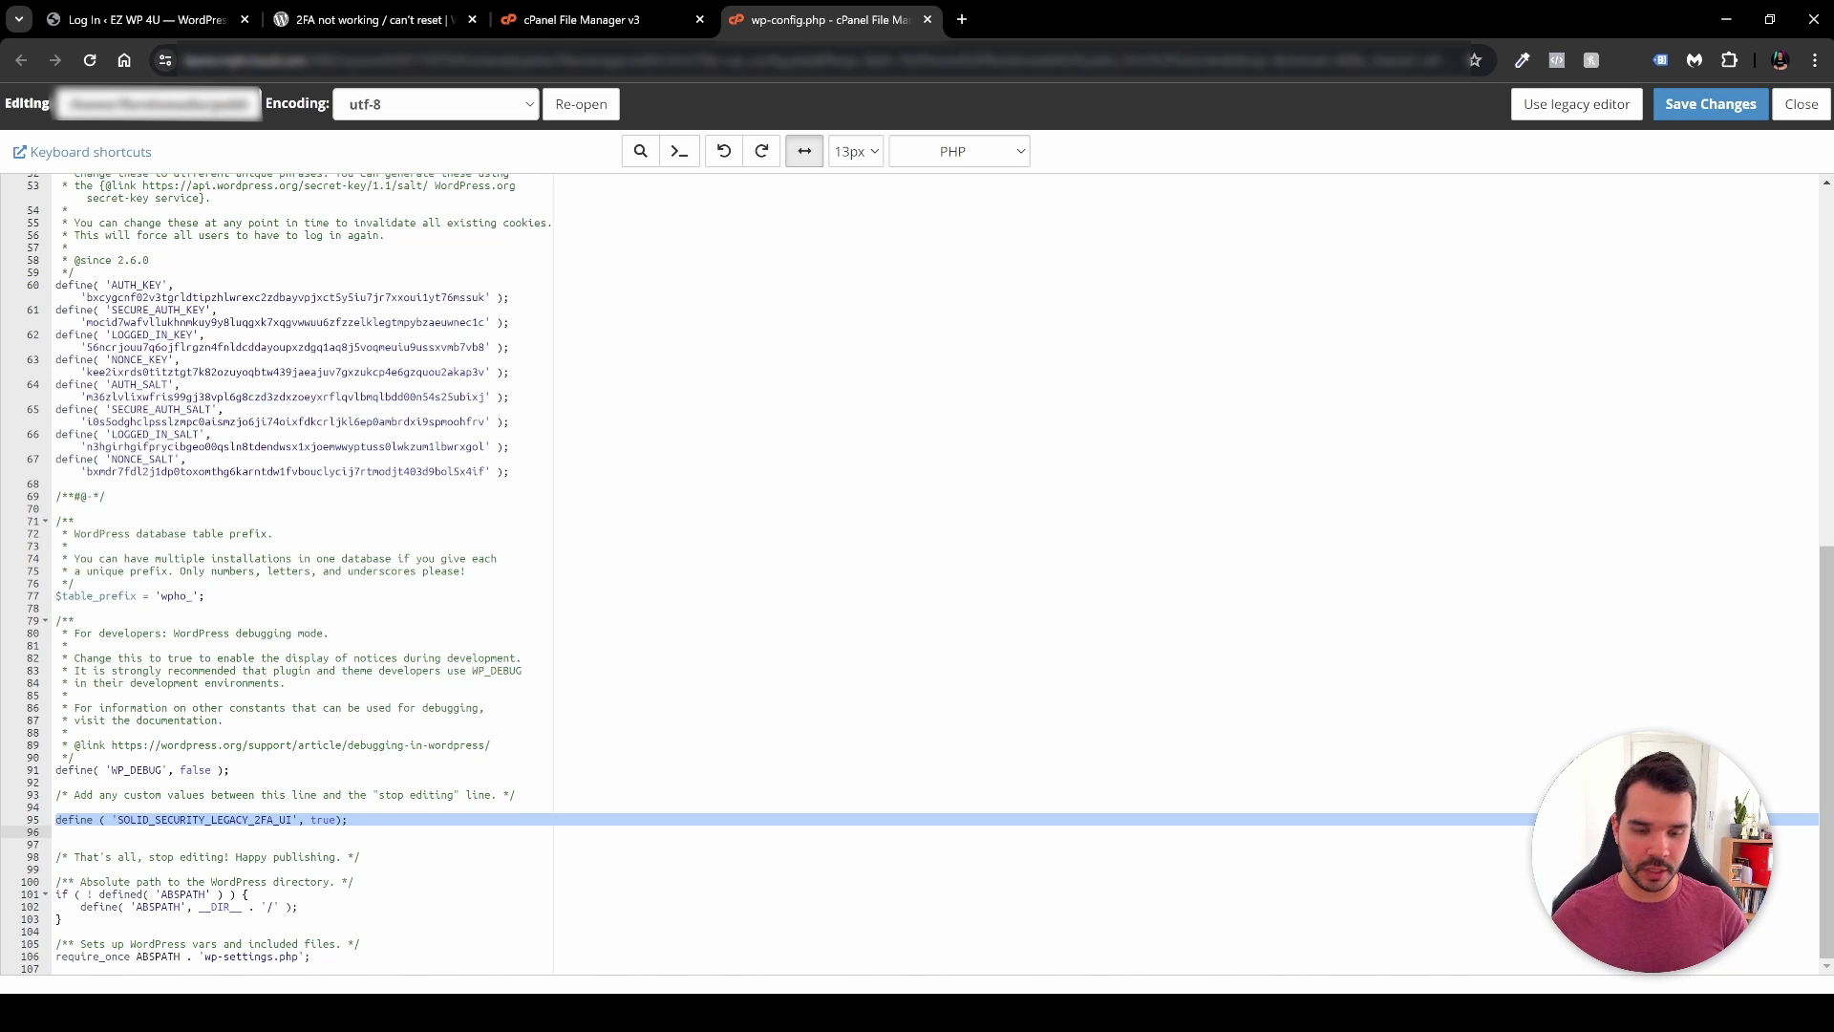
key(BackSpace)
click(1739, 113)
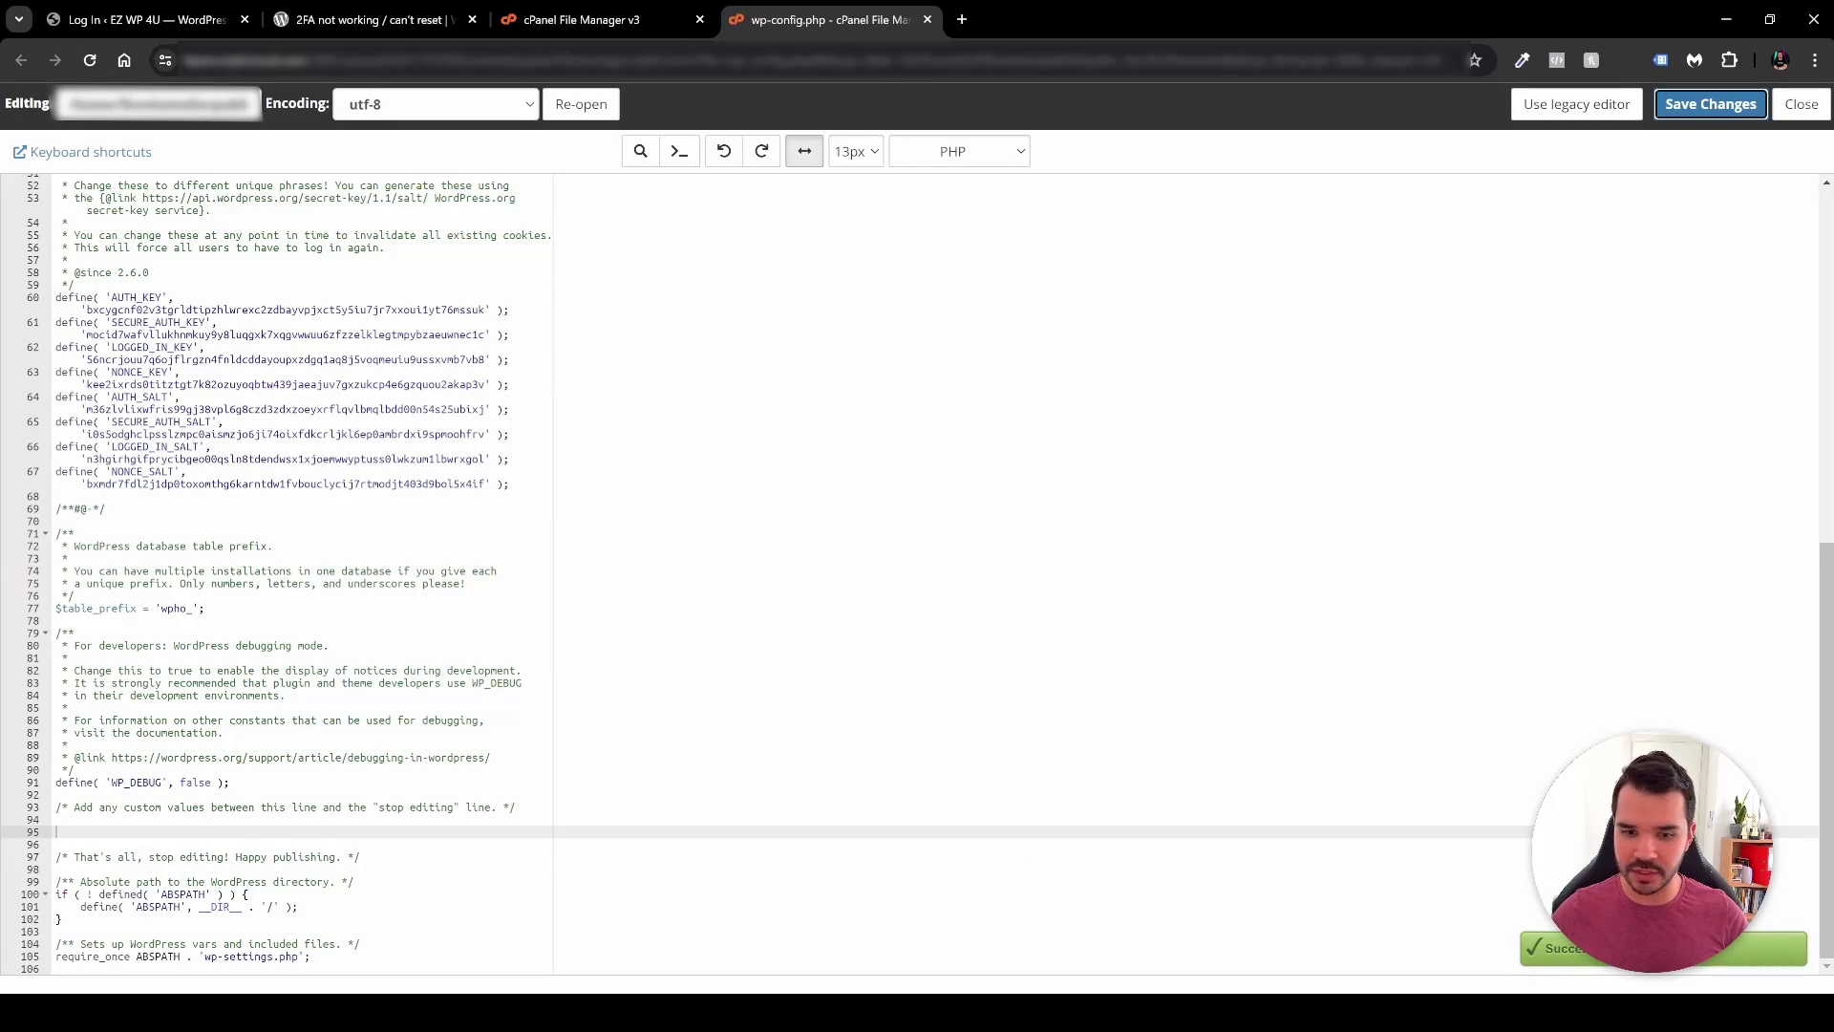
key(ctrl+v)
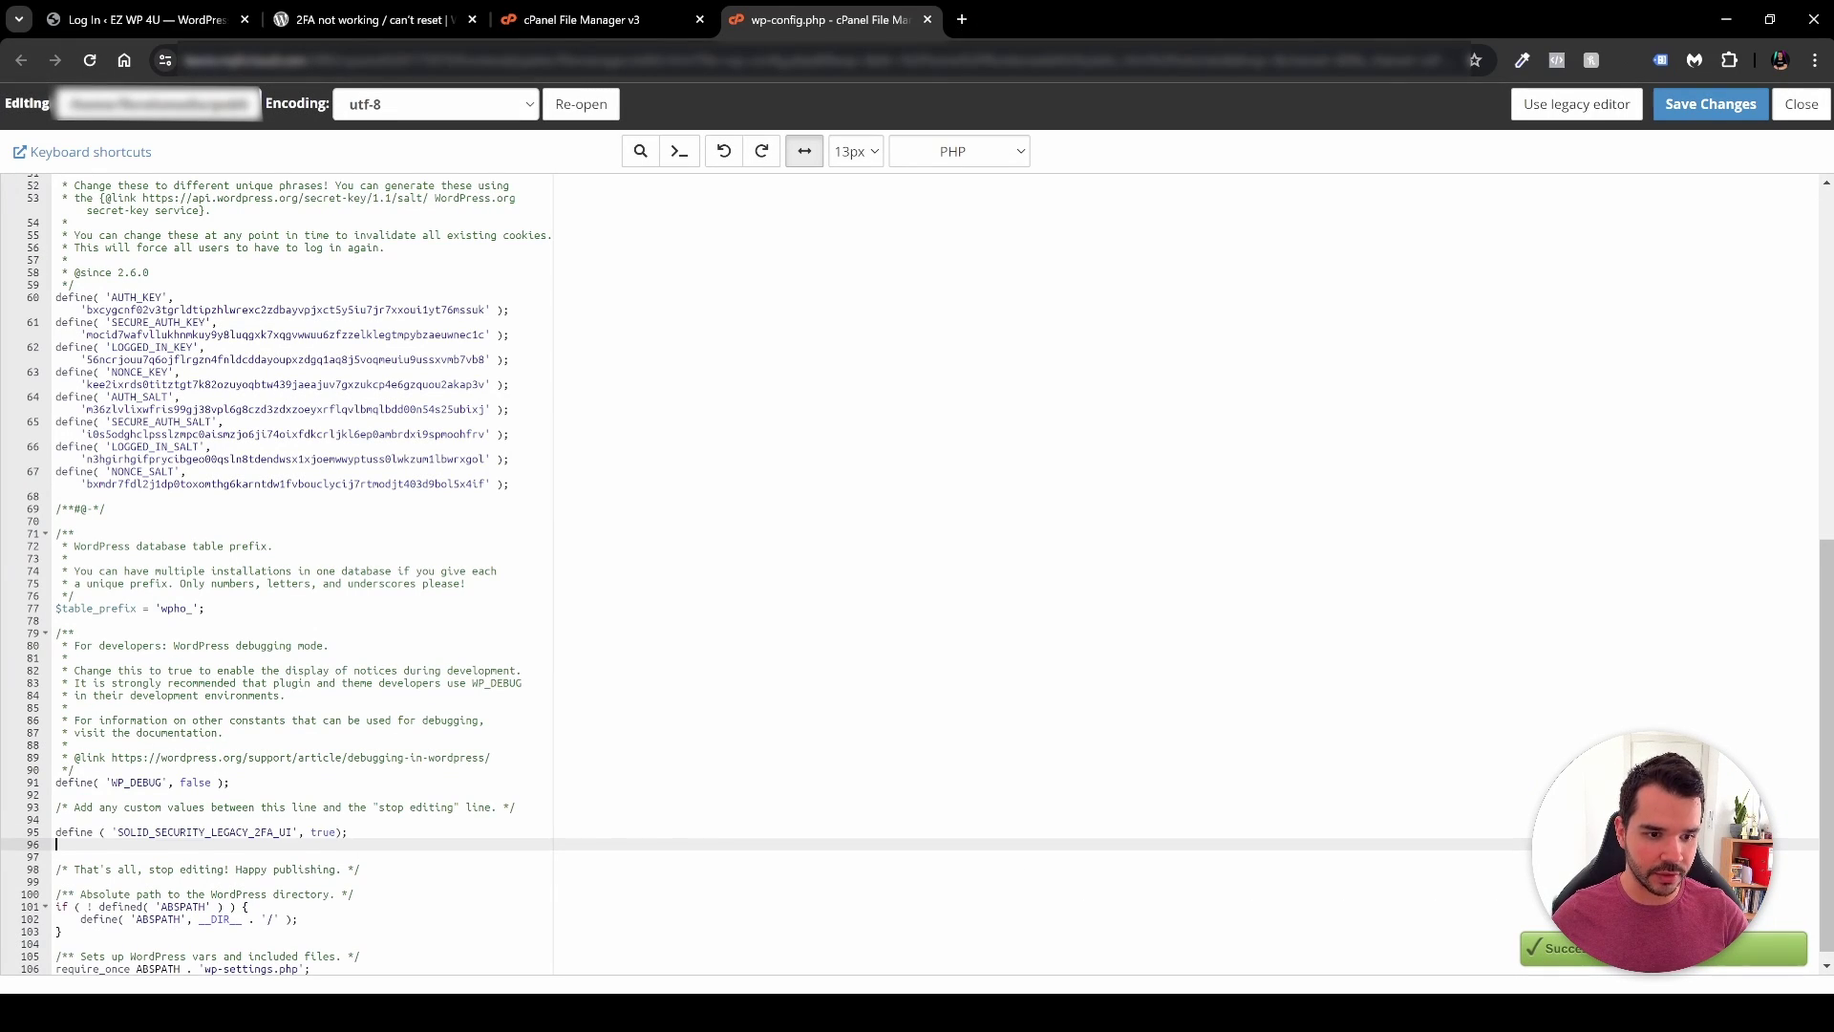
click(1706, 107)
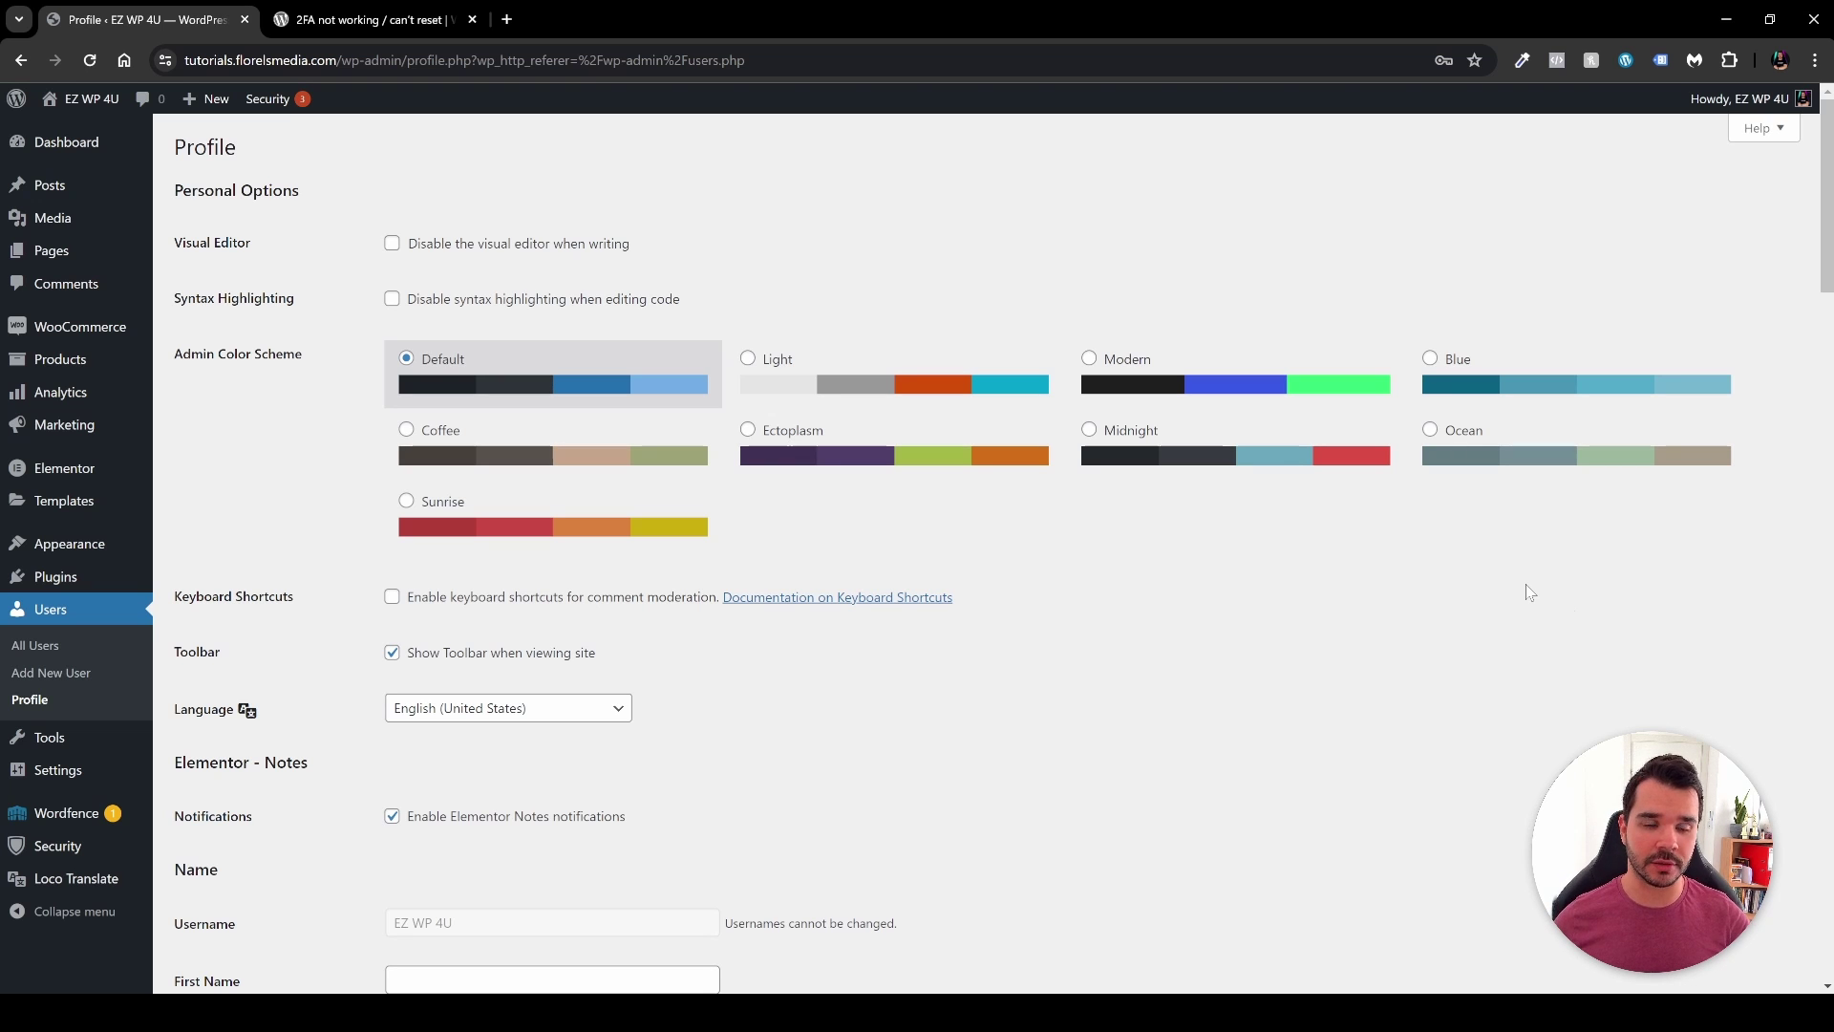
Step: Scroll the Profile page to the Two-Factor Authentication Options table with Mobile App, Email and Backup Codes
scroll(1129, 602, down, 10)
scroll(1079, 572, down, 9)
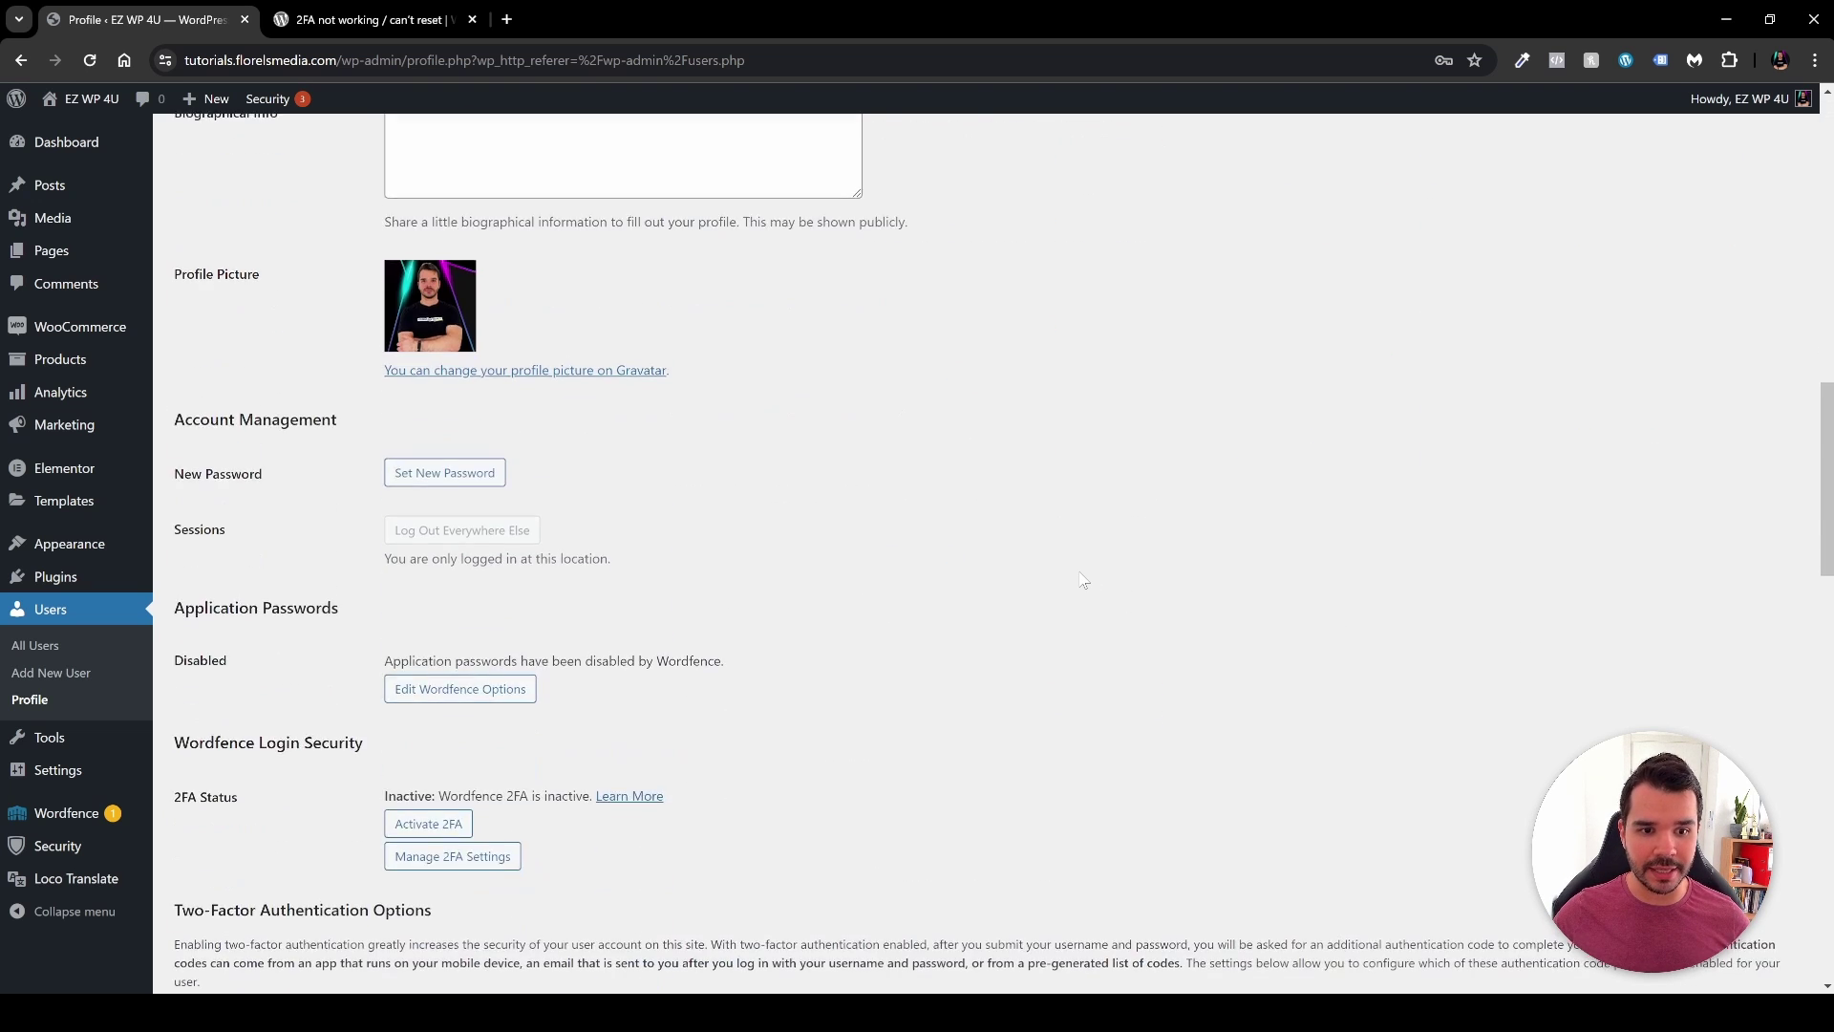
scroll(1076, 568, down, 2)
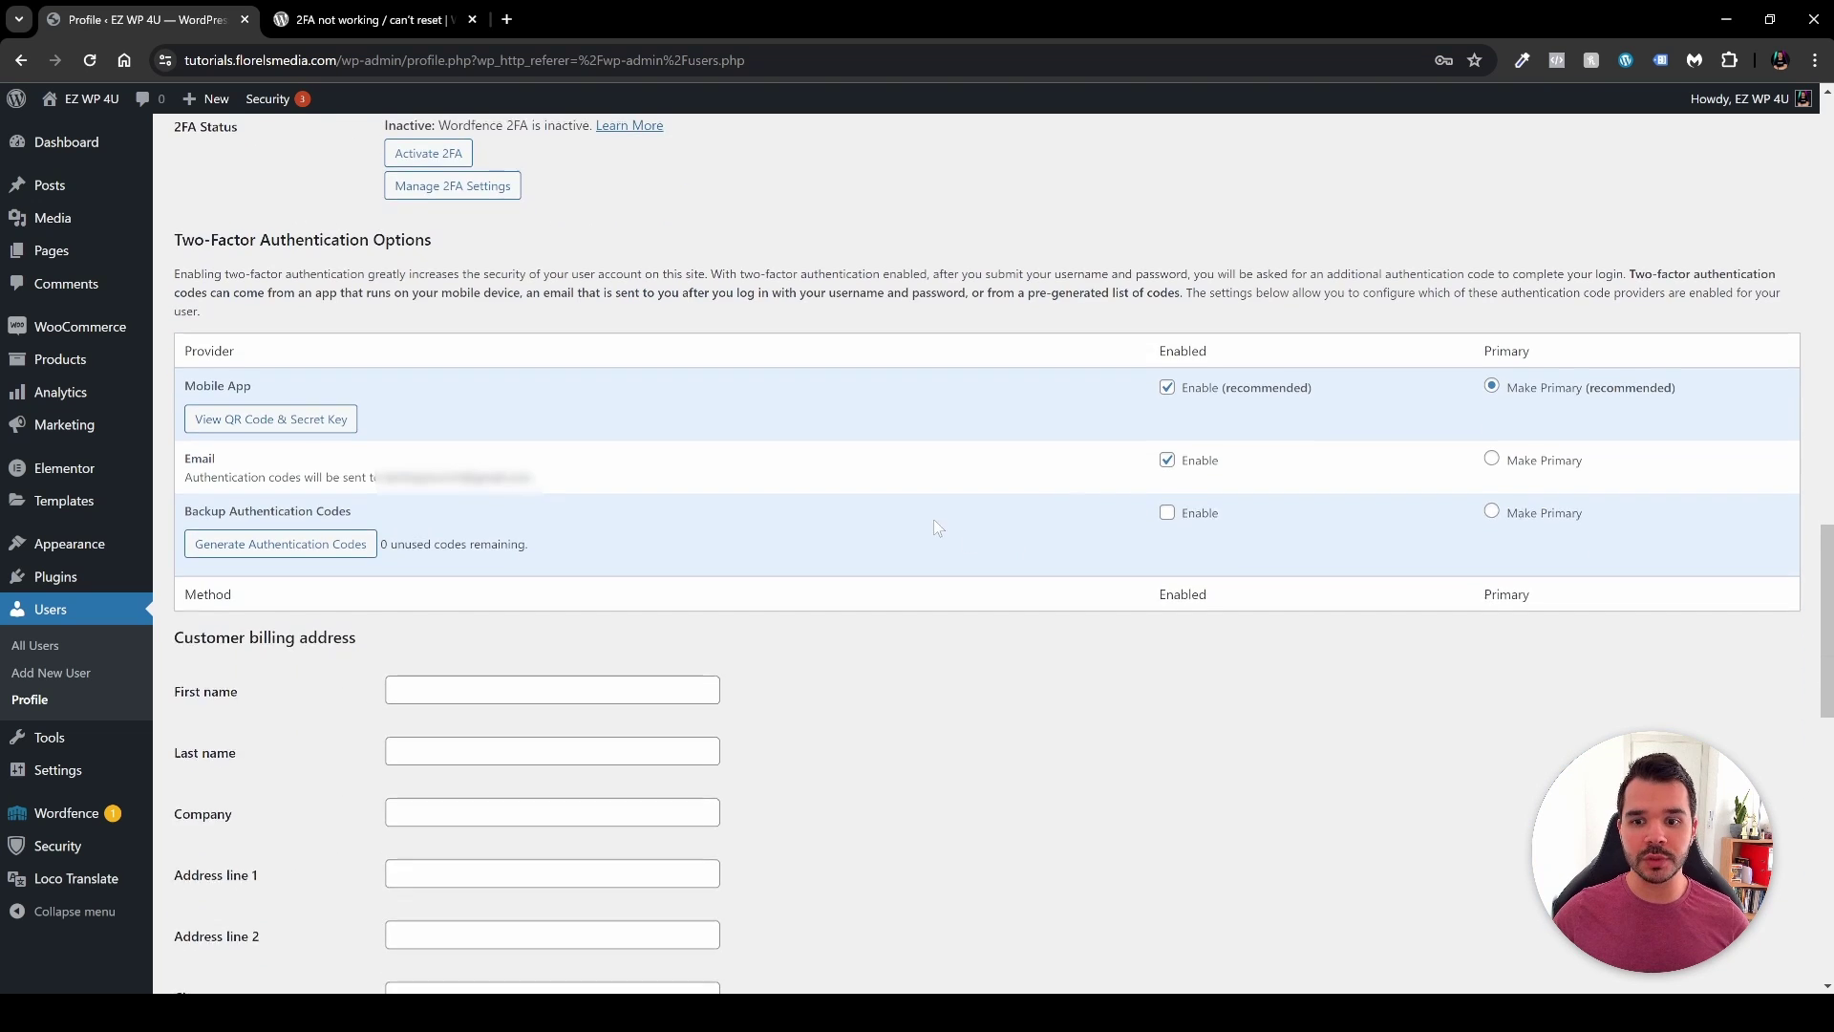
scroll(932, 518, up, 1)
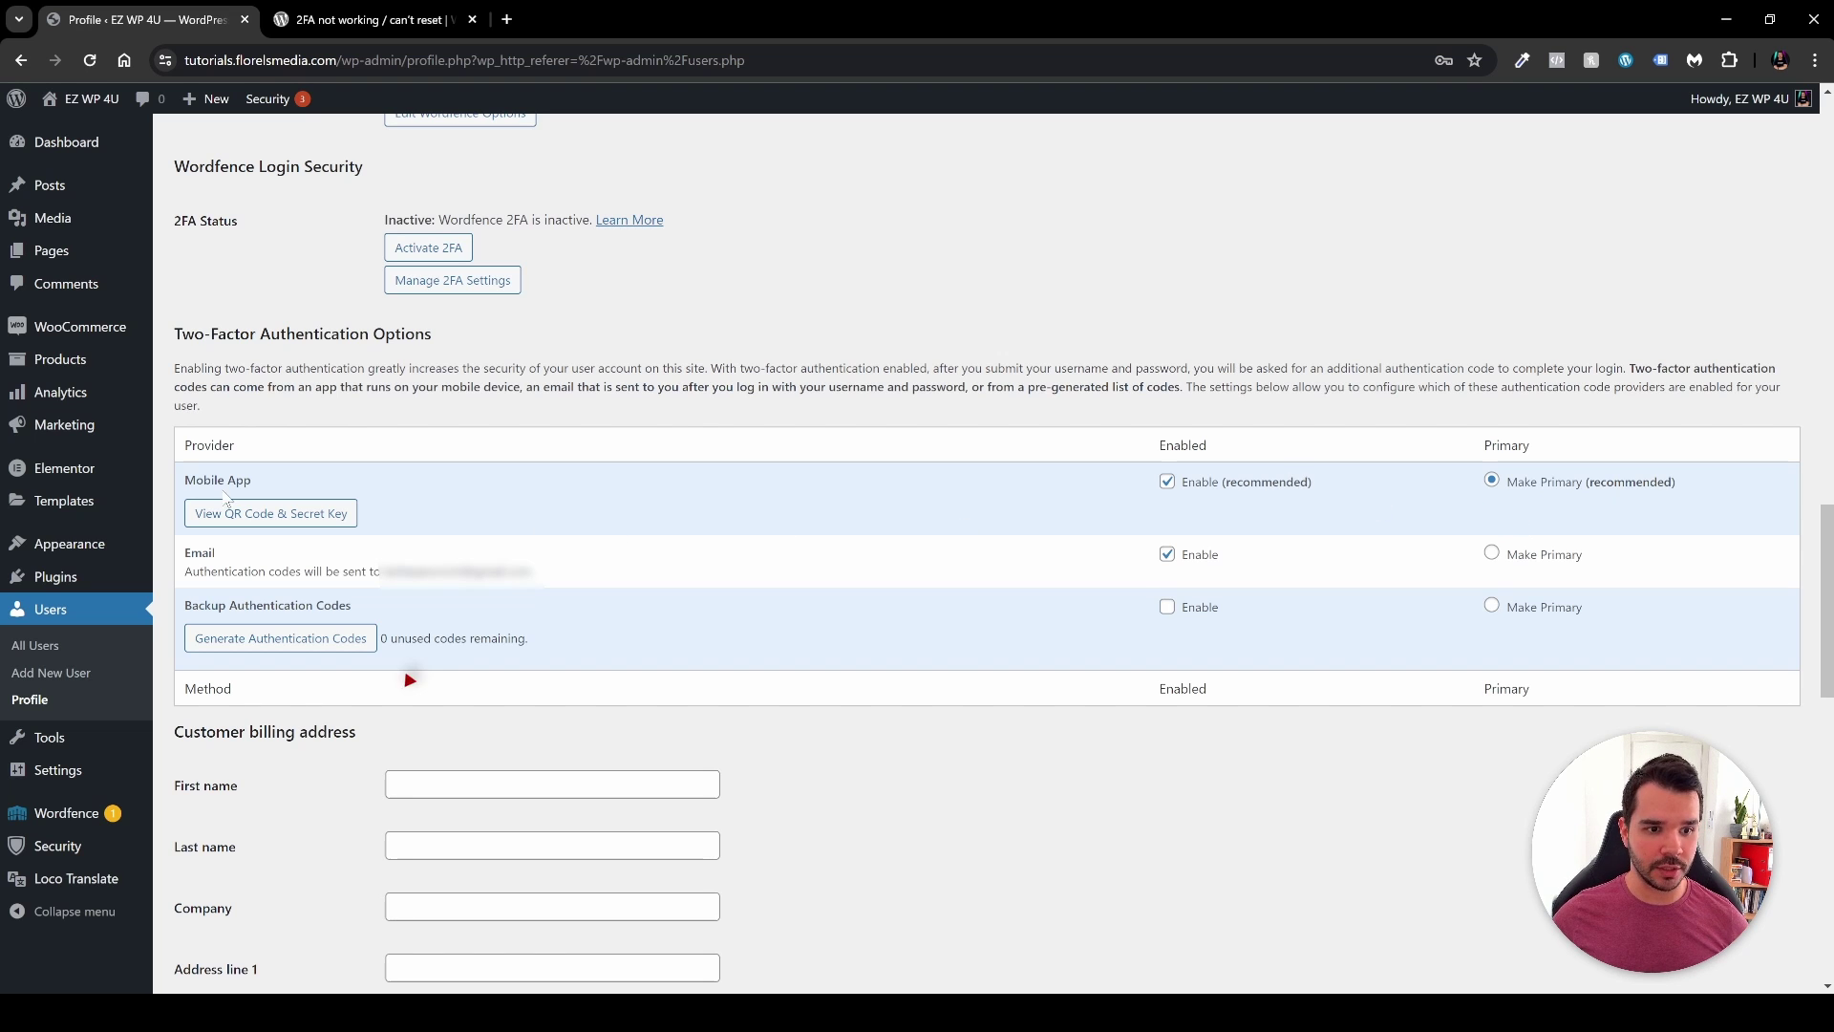
Step: Link the authenticator app from the Mobile App QR code and verify it with the app's code
click(246, 513)
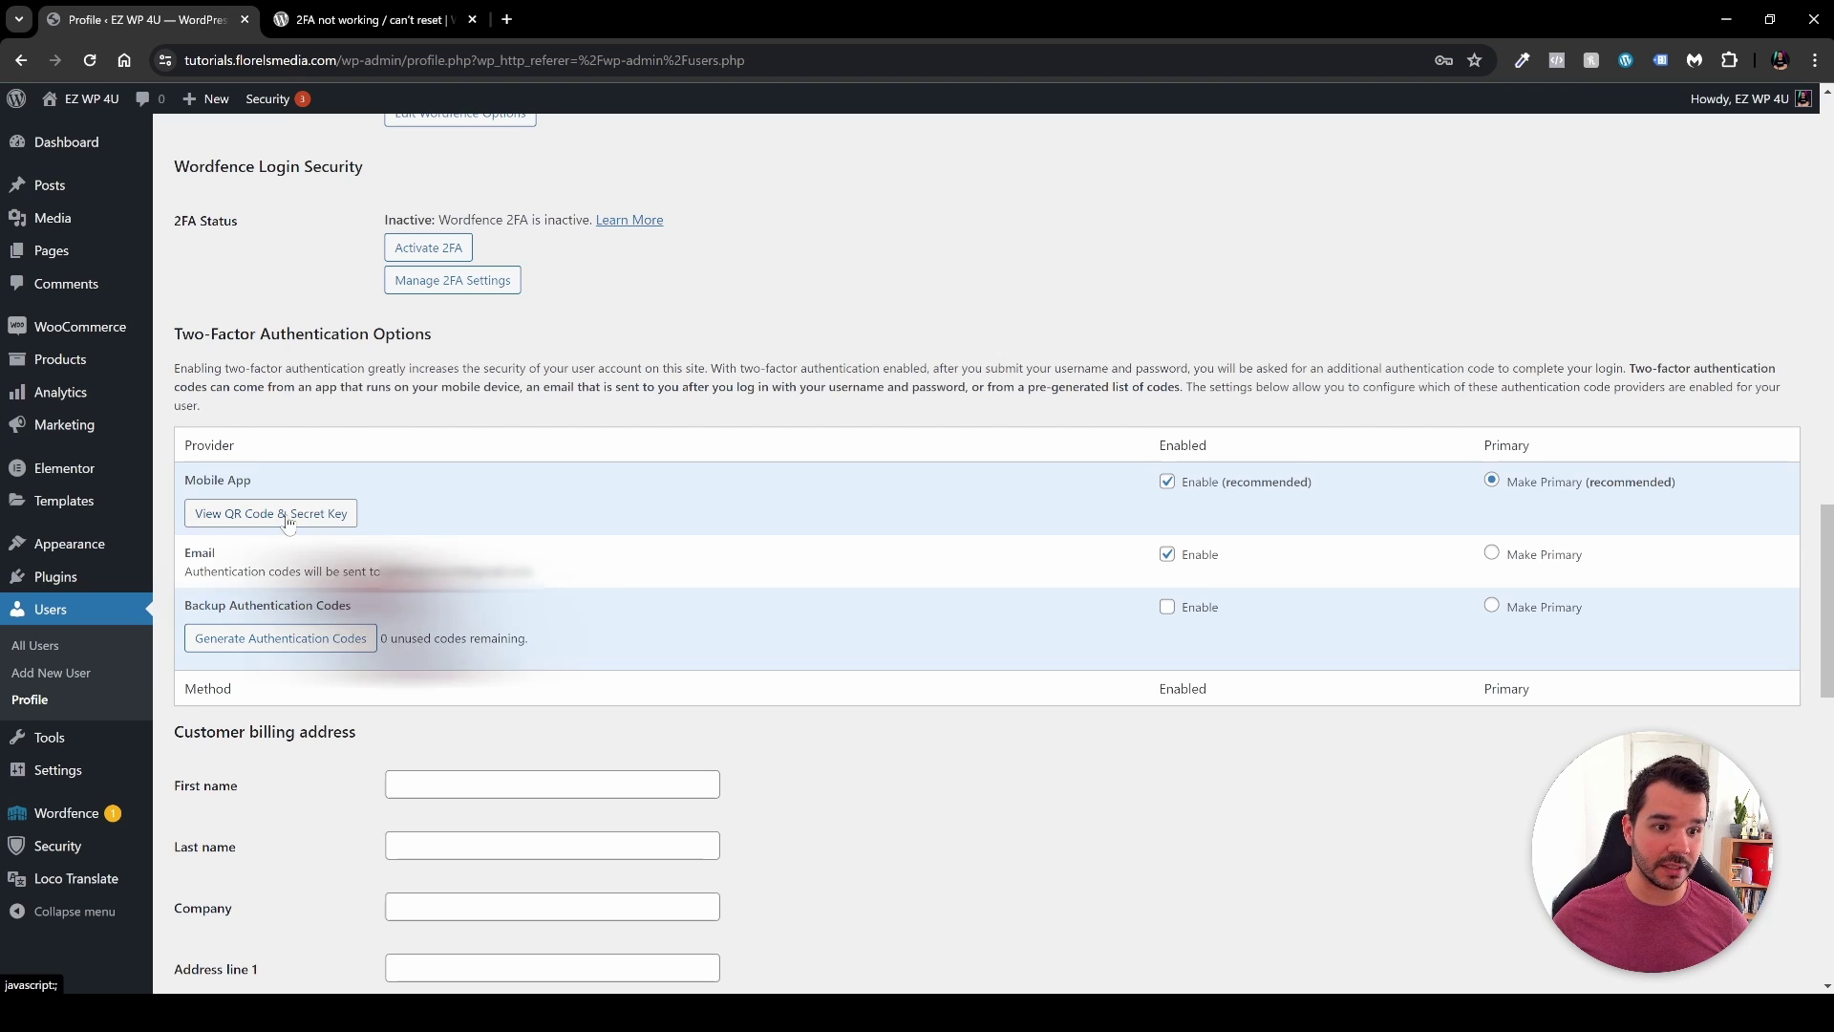
scroll(530, 571, down, 1)
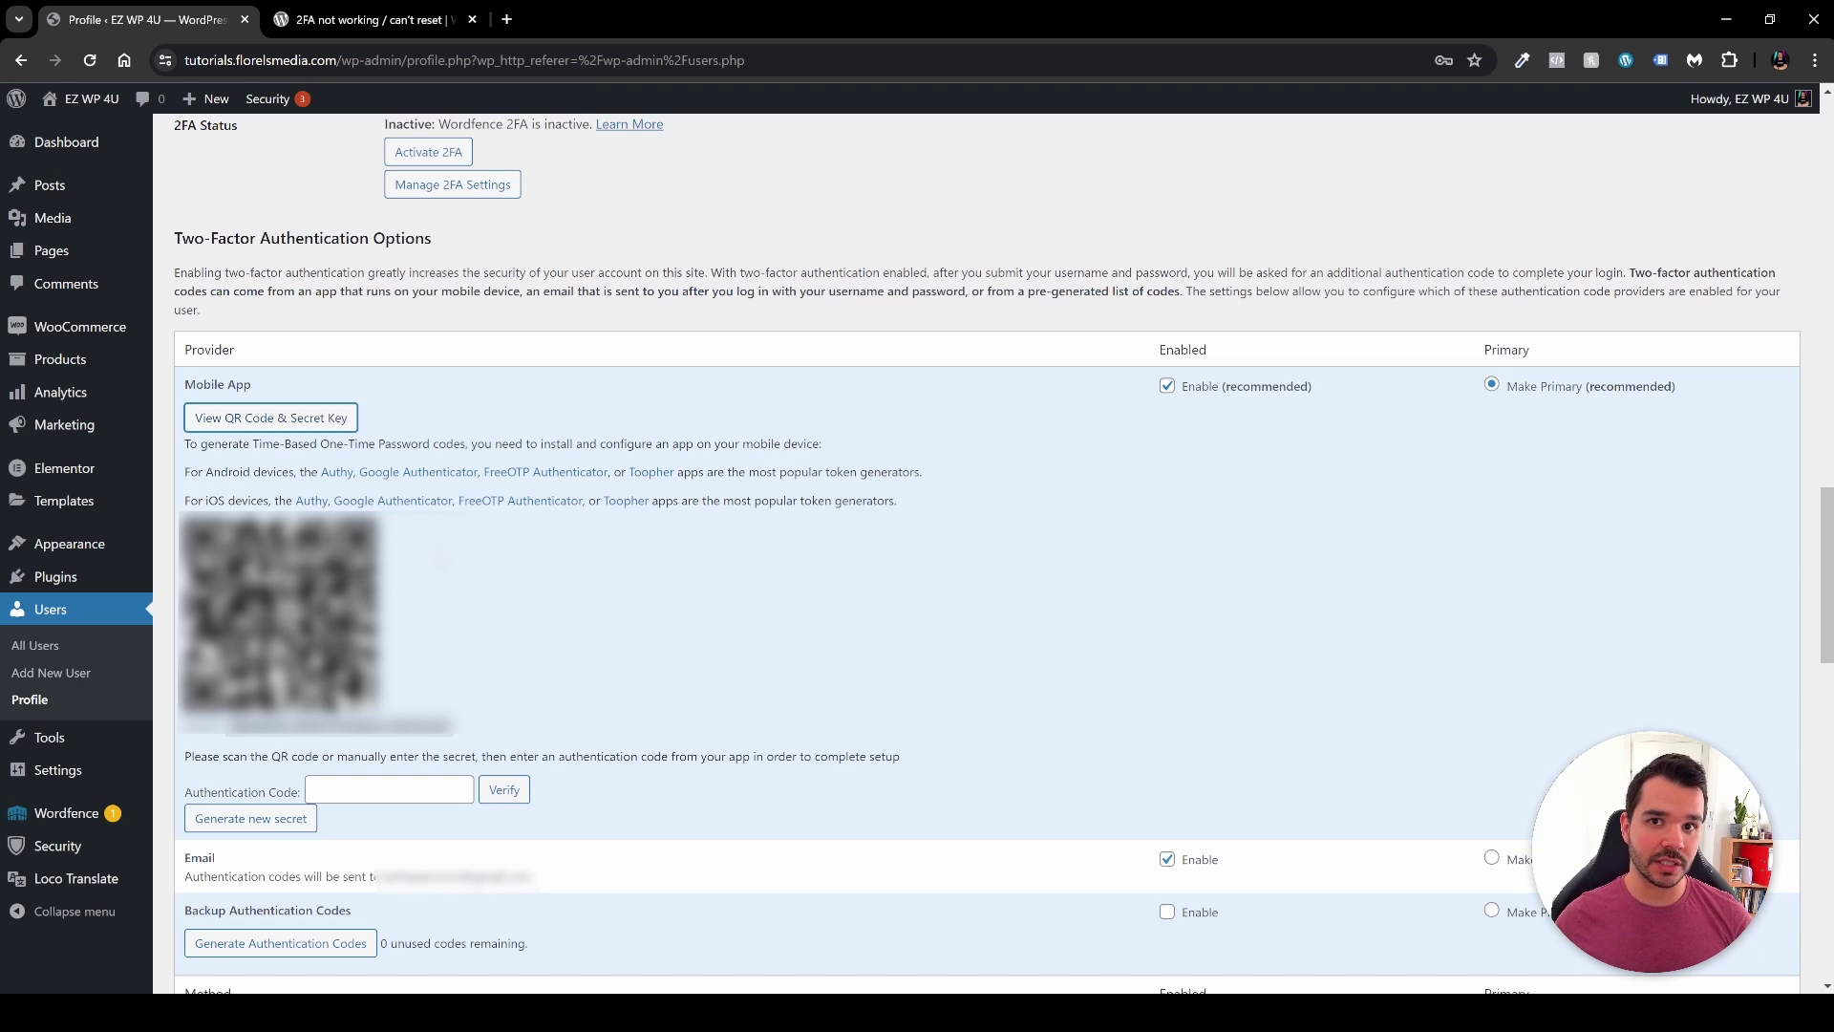
click(382, 789)
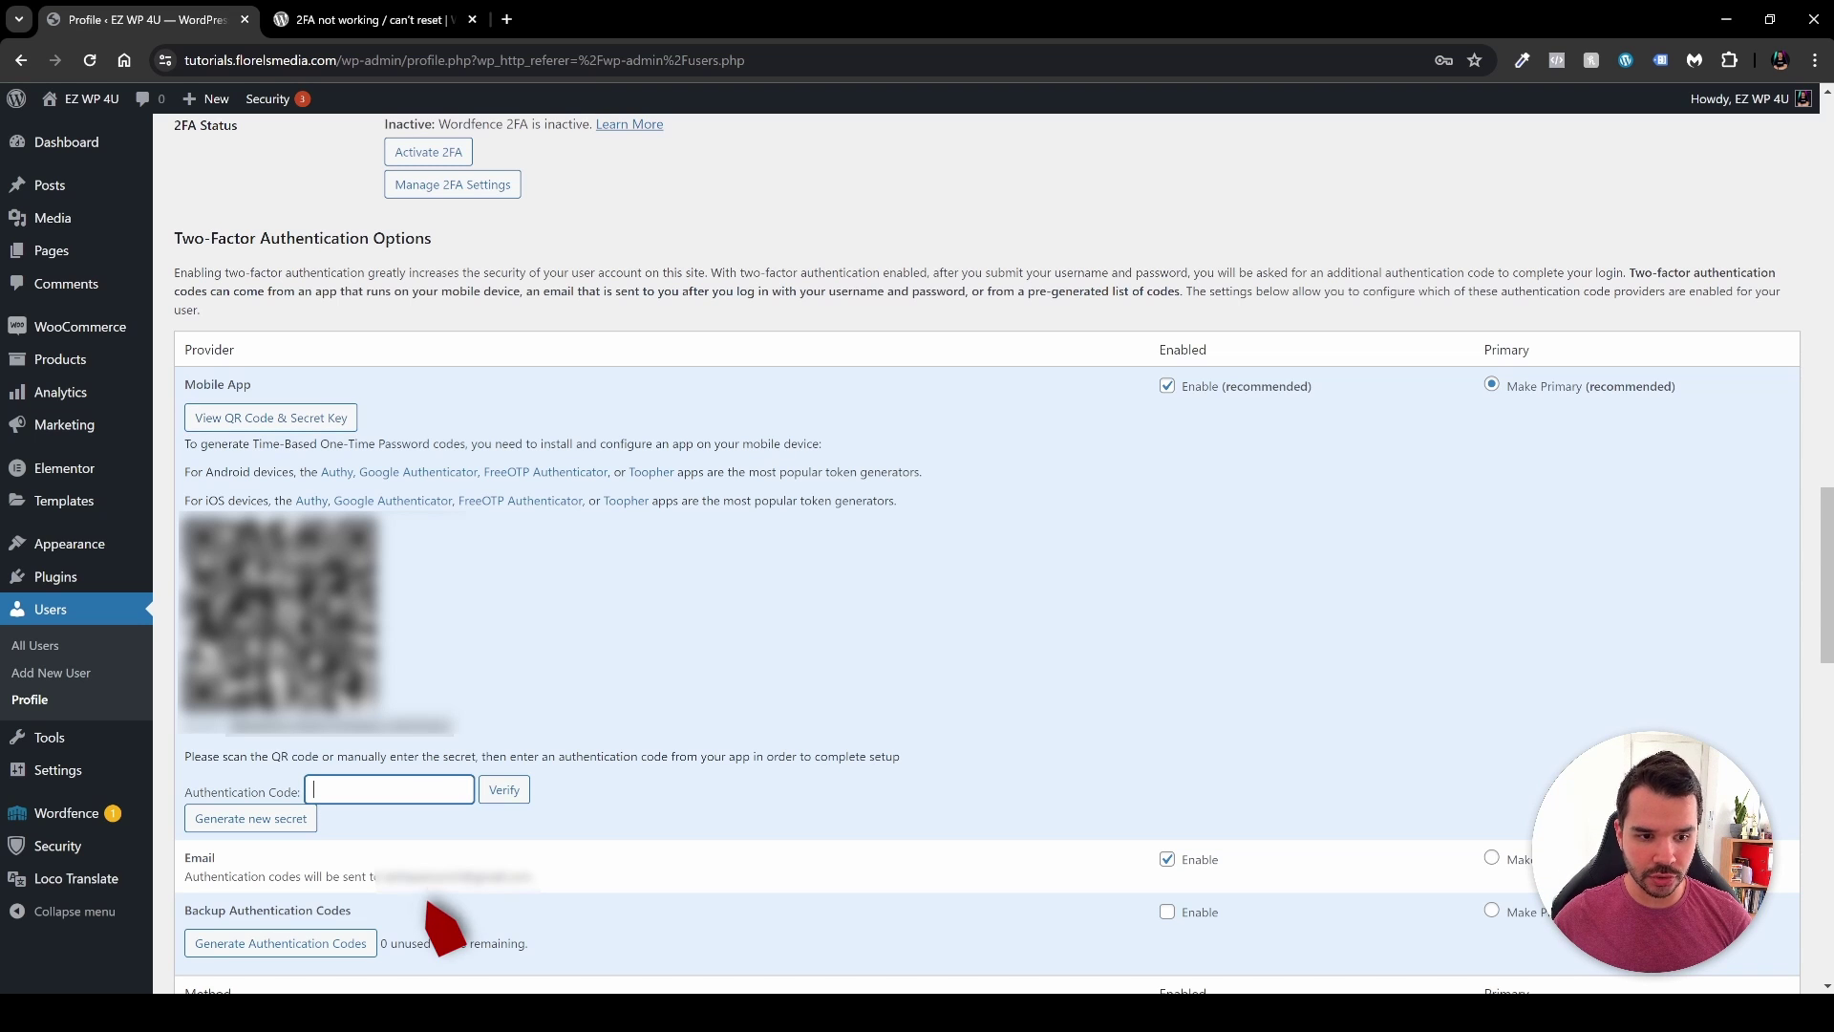
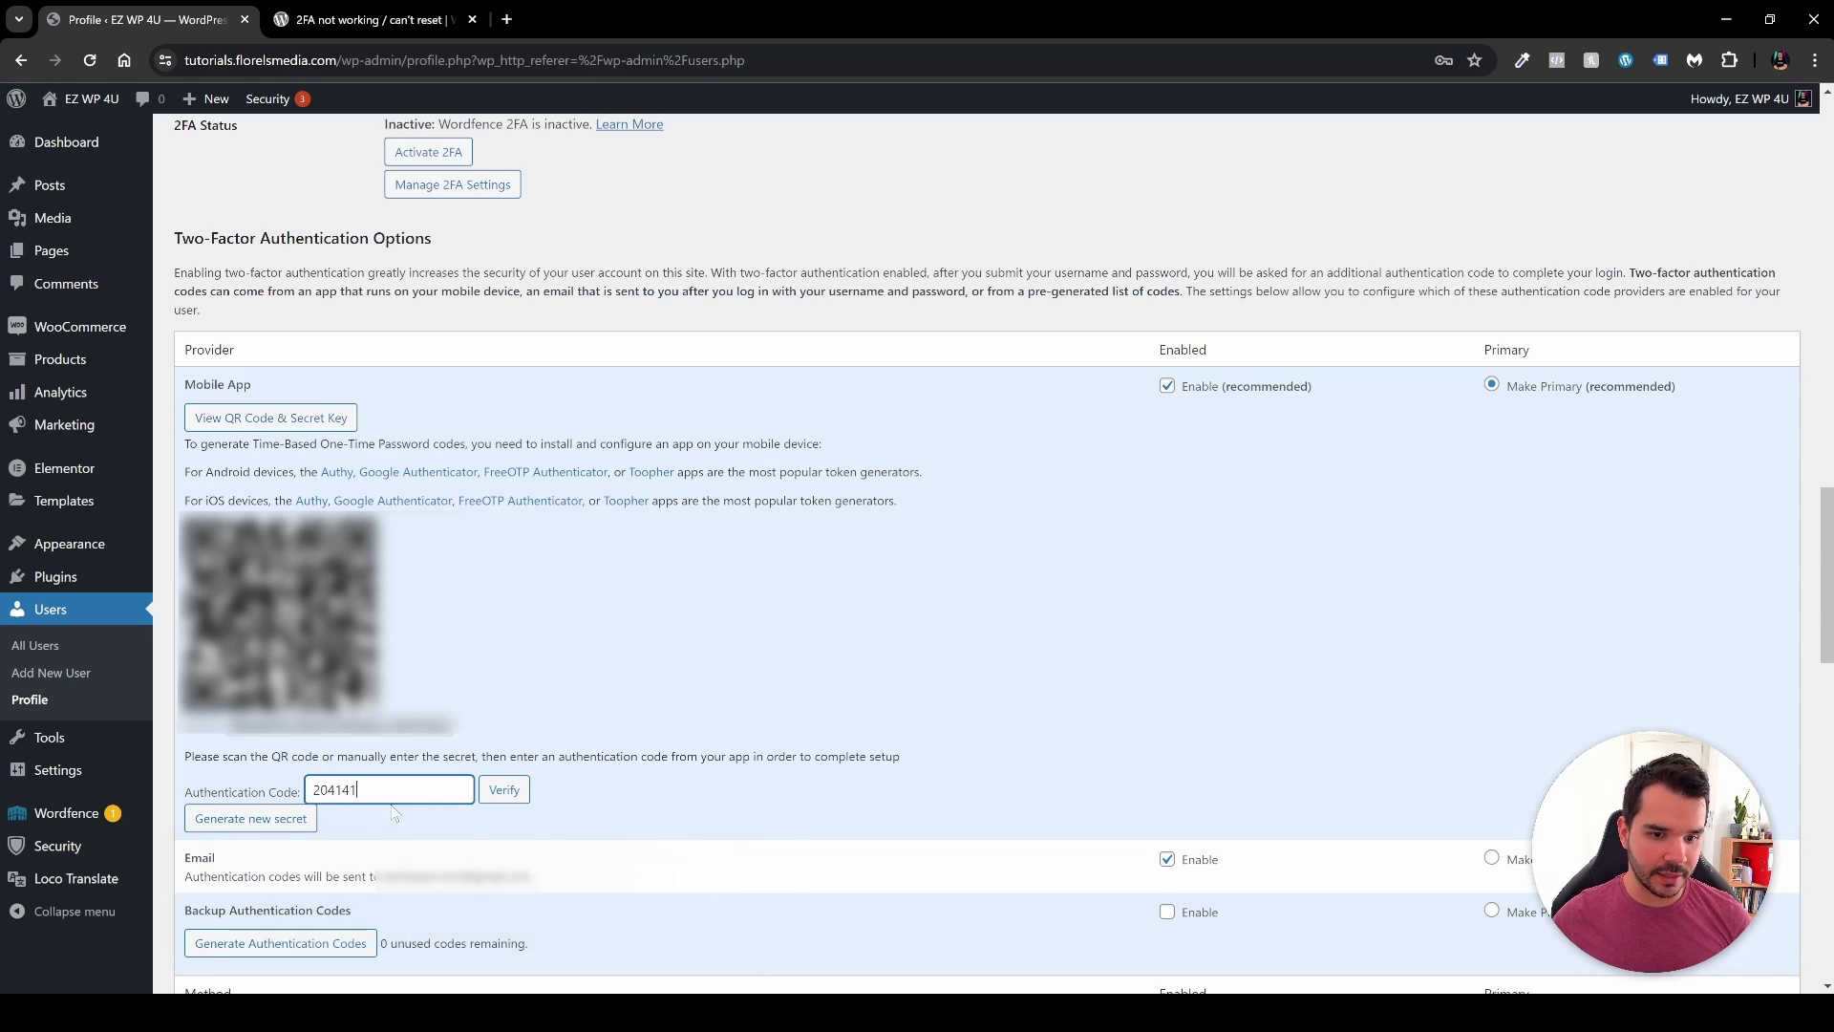
click(504, 790)
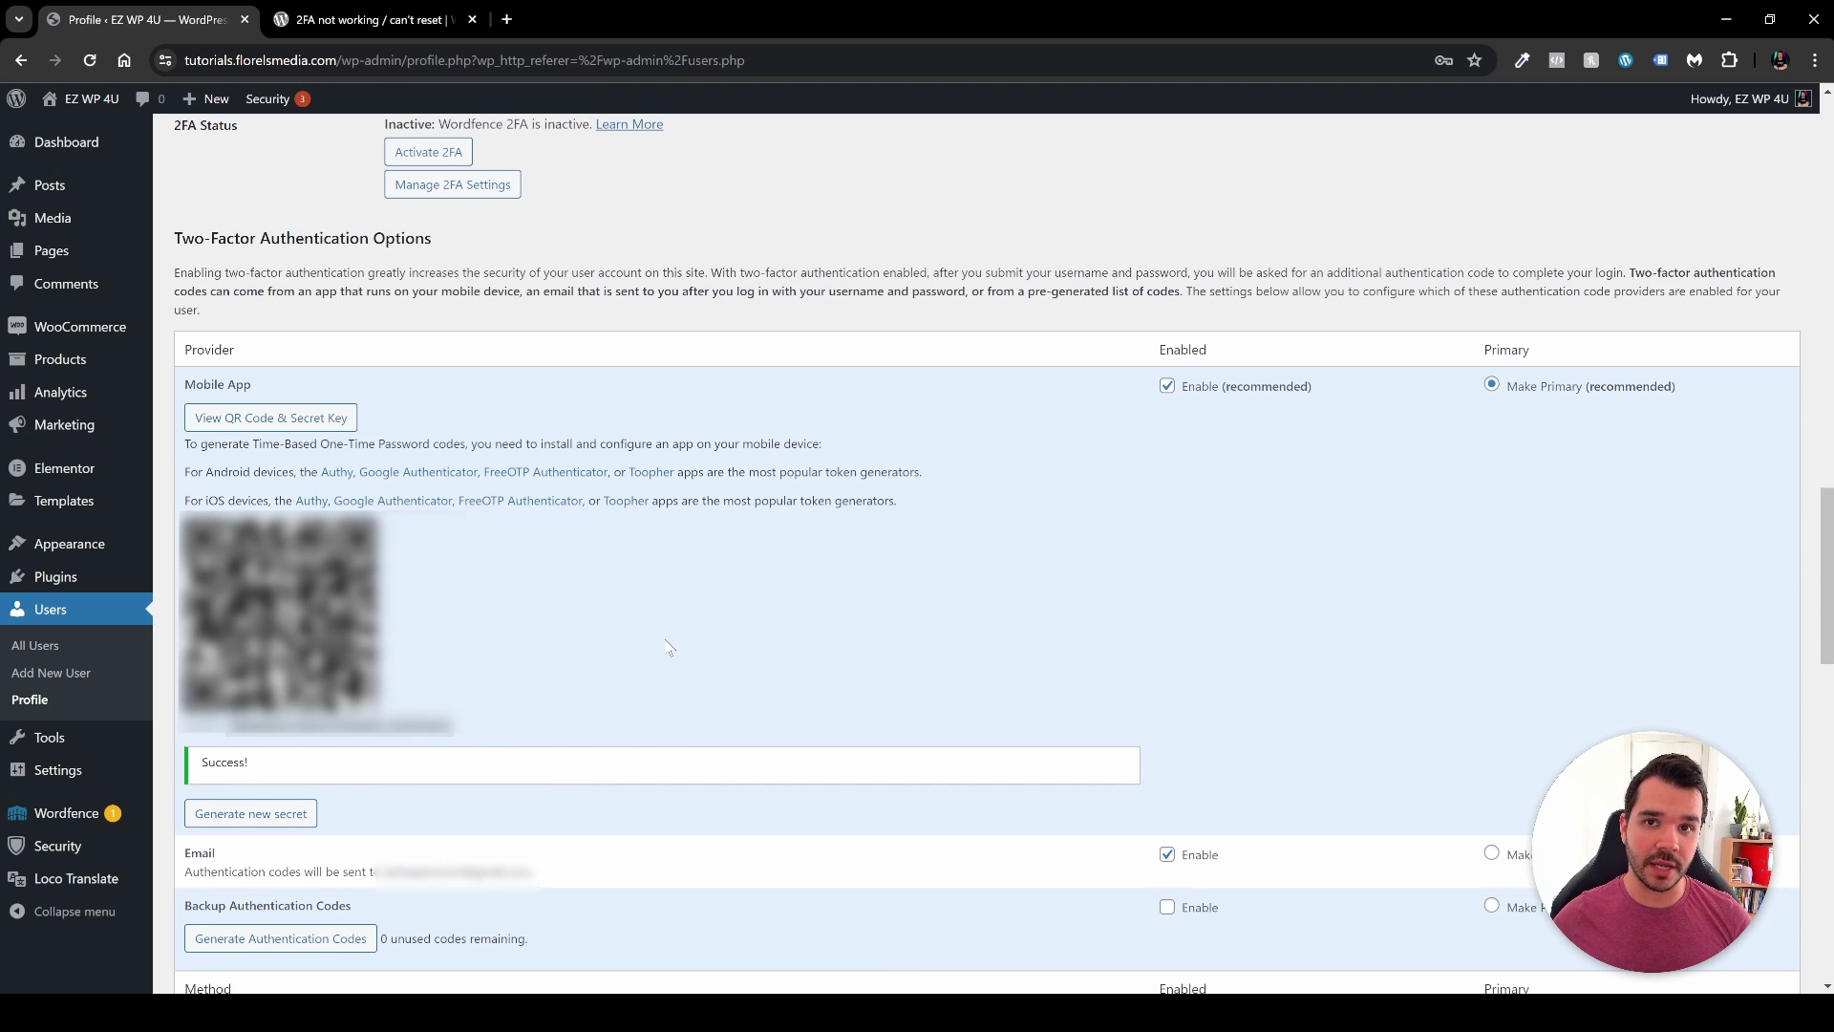
scroll(623, 577, down, 15)
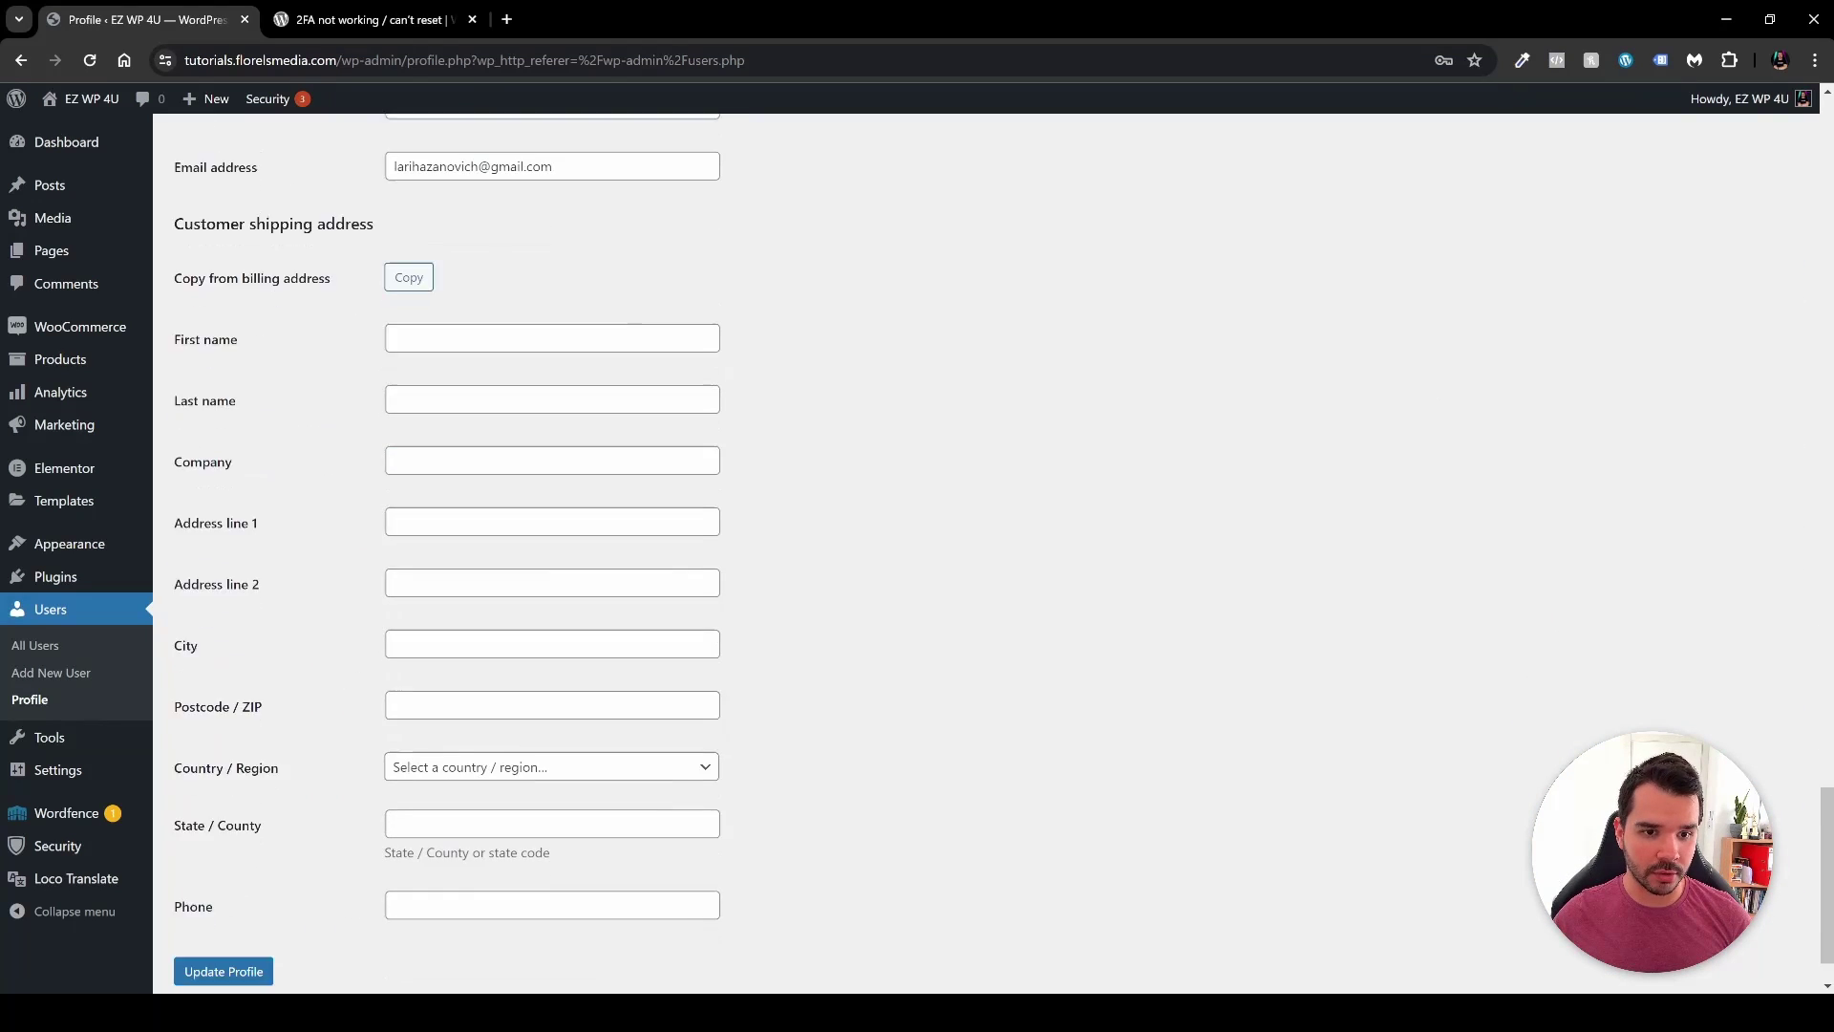
scroll(489, 612, down, 1)
Step: Update the profile, then log back in with a Mobile App code after briefly trying the Email option
click(227, 898)
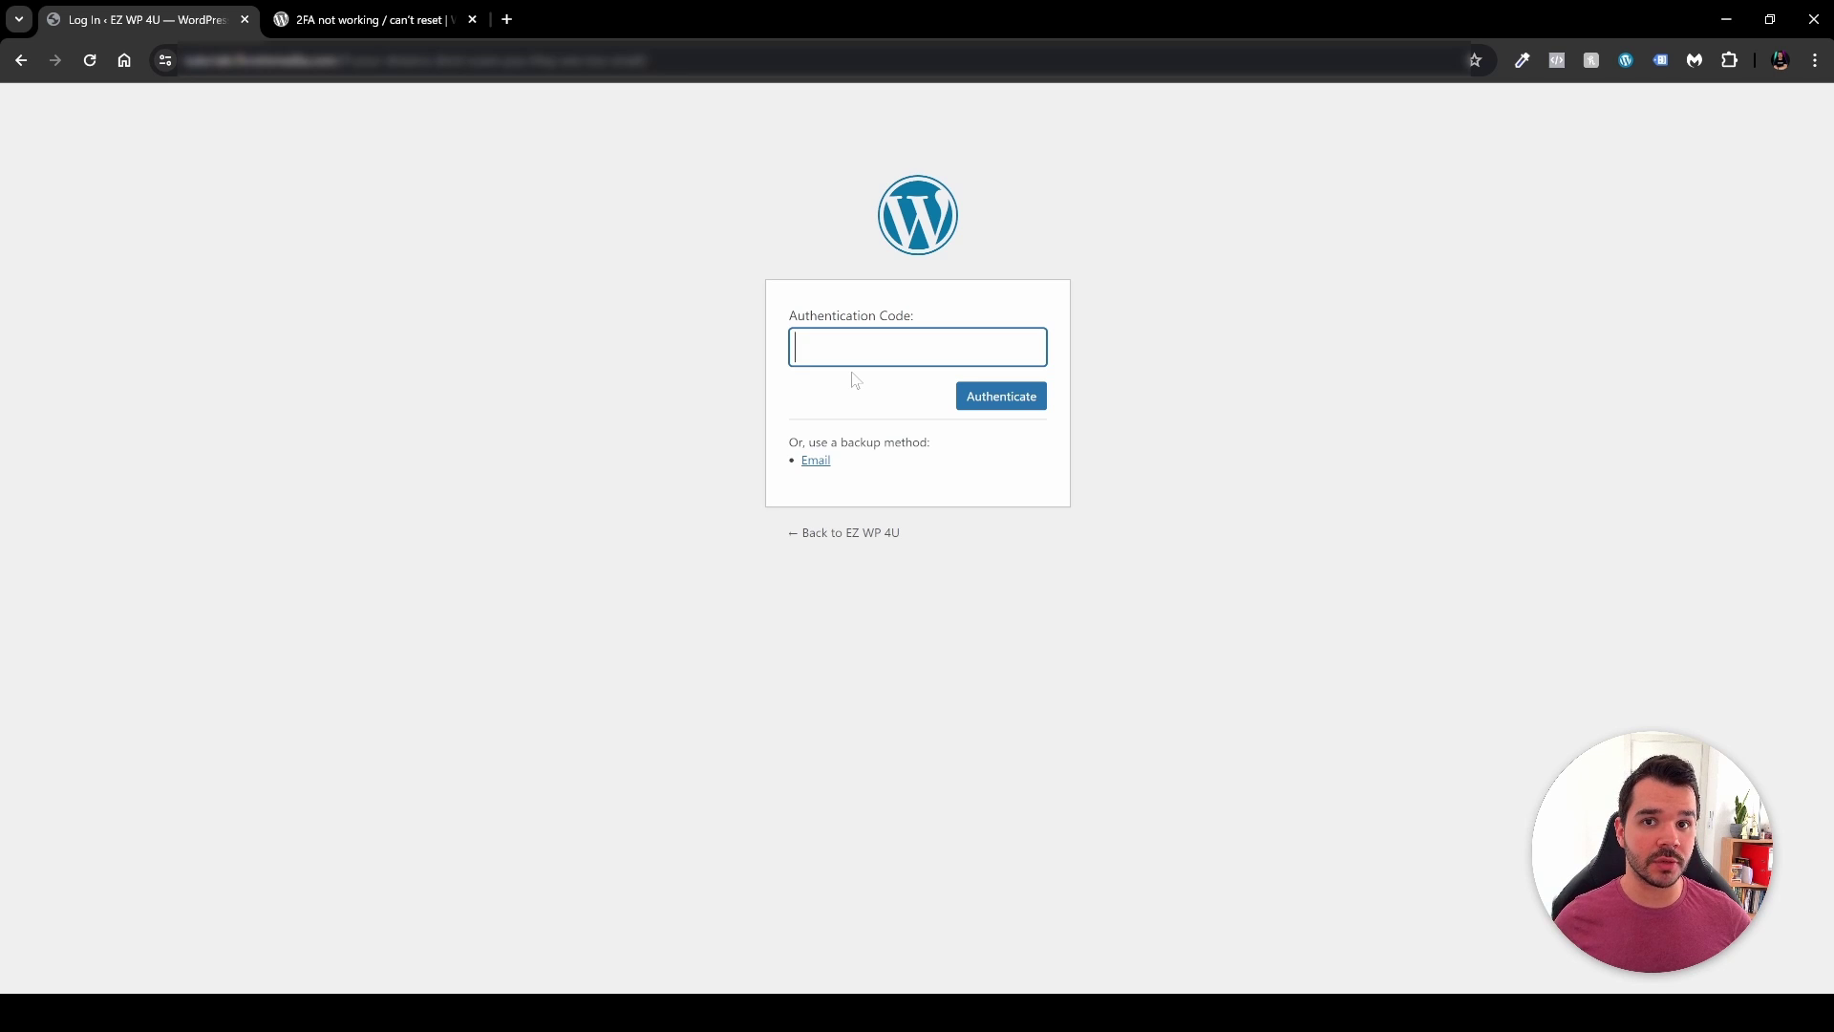
click(817, 463)
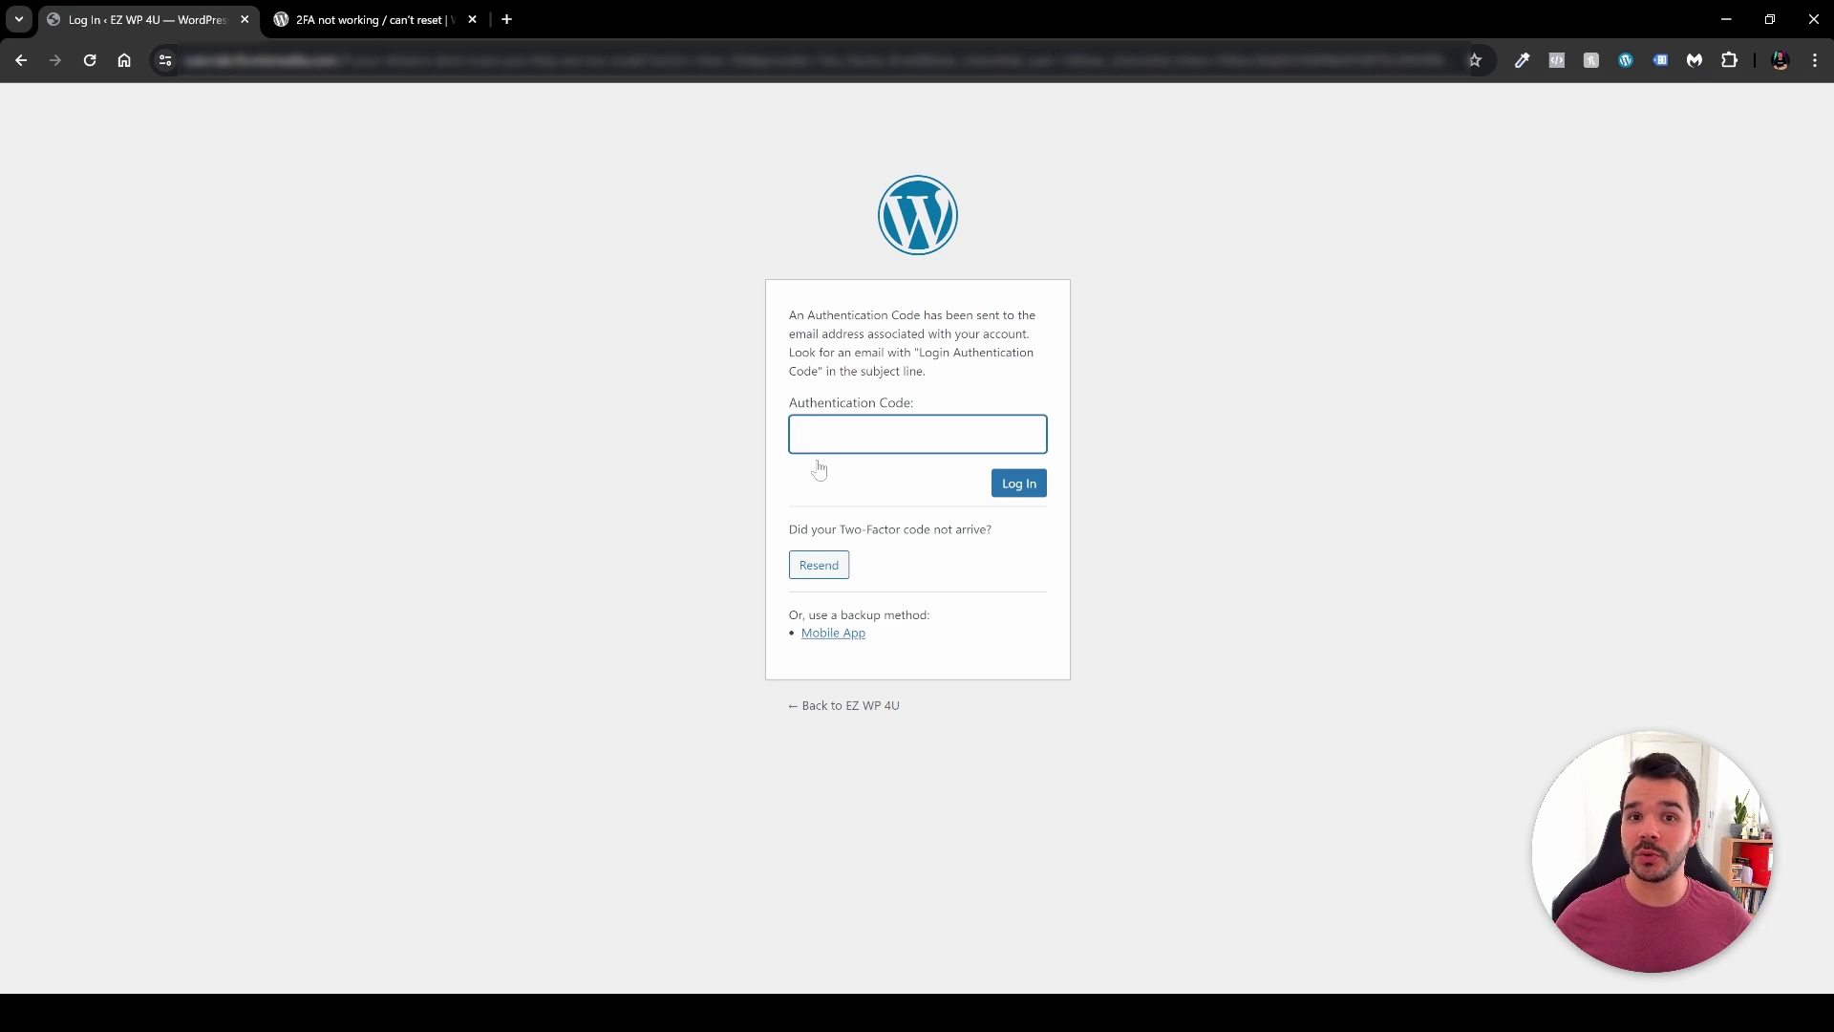
click(833, 634)
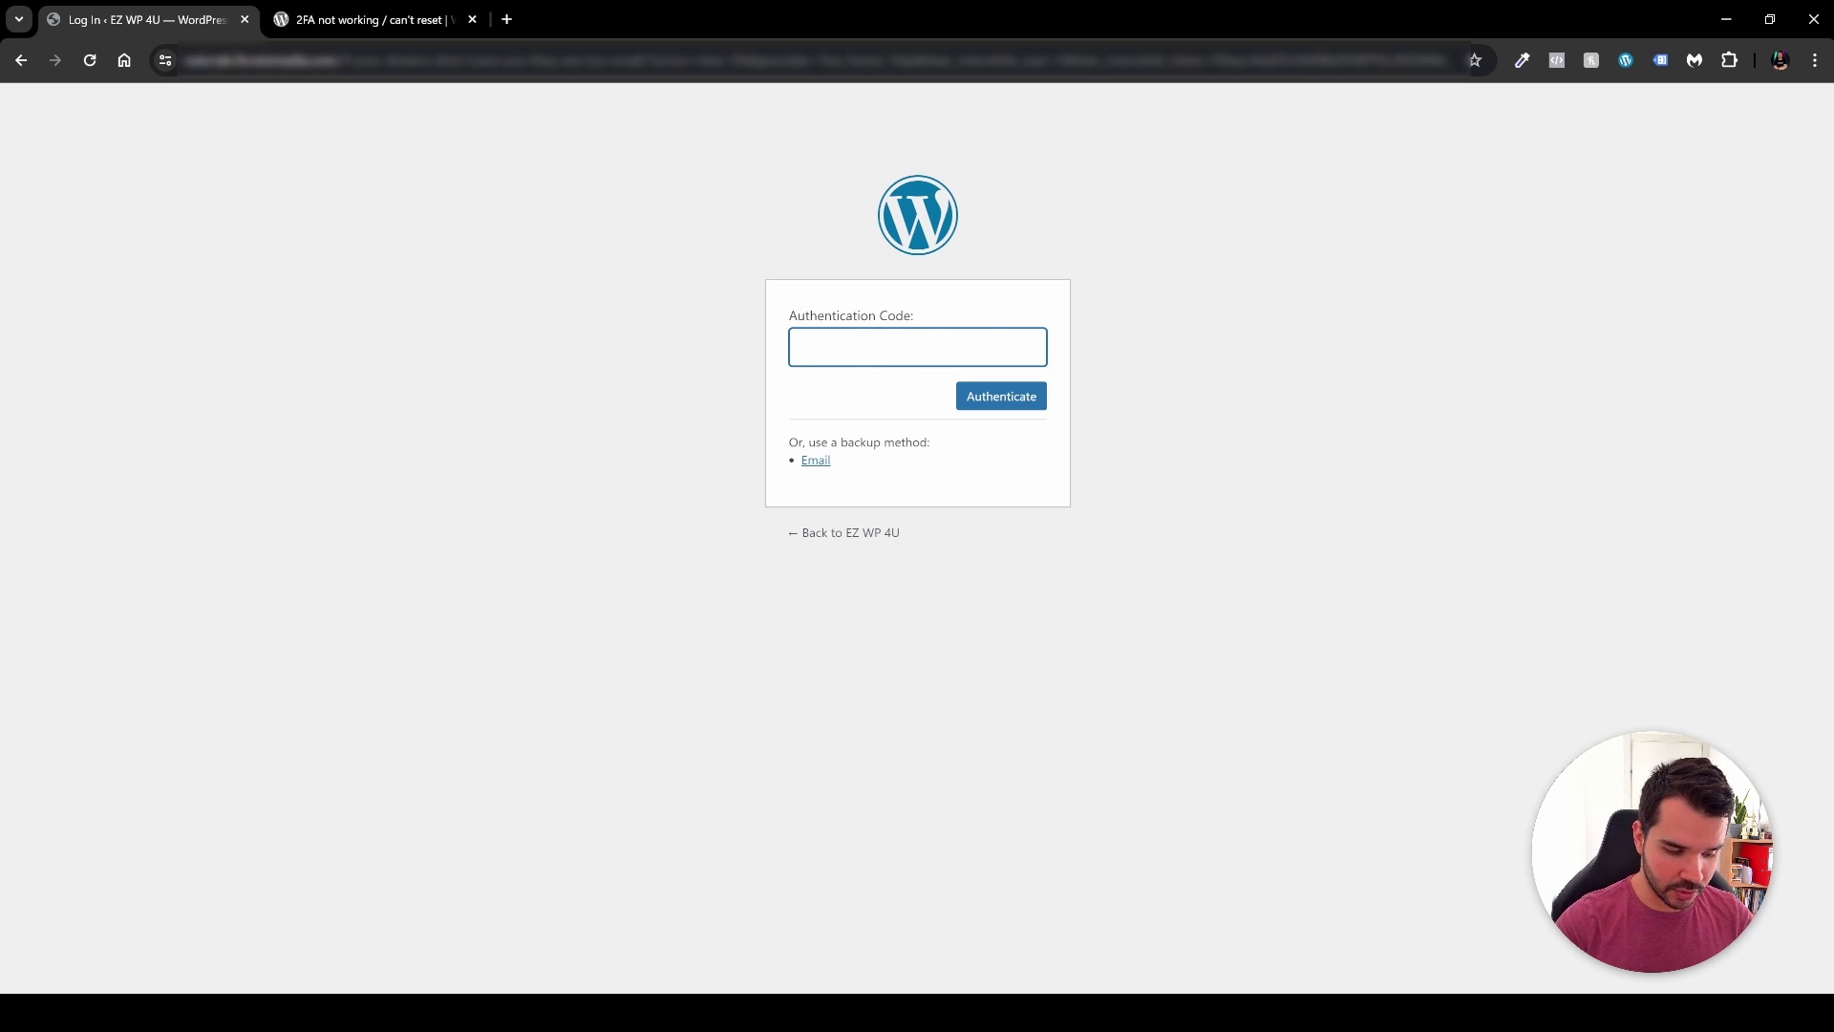
click(995, 402)
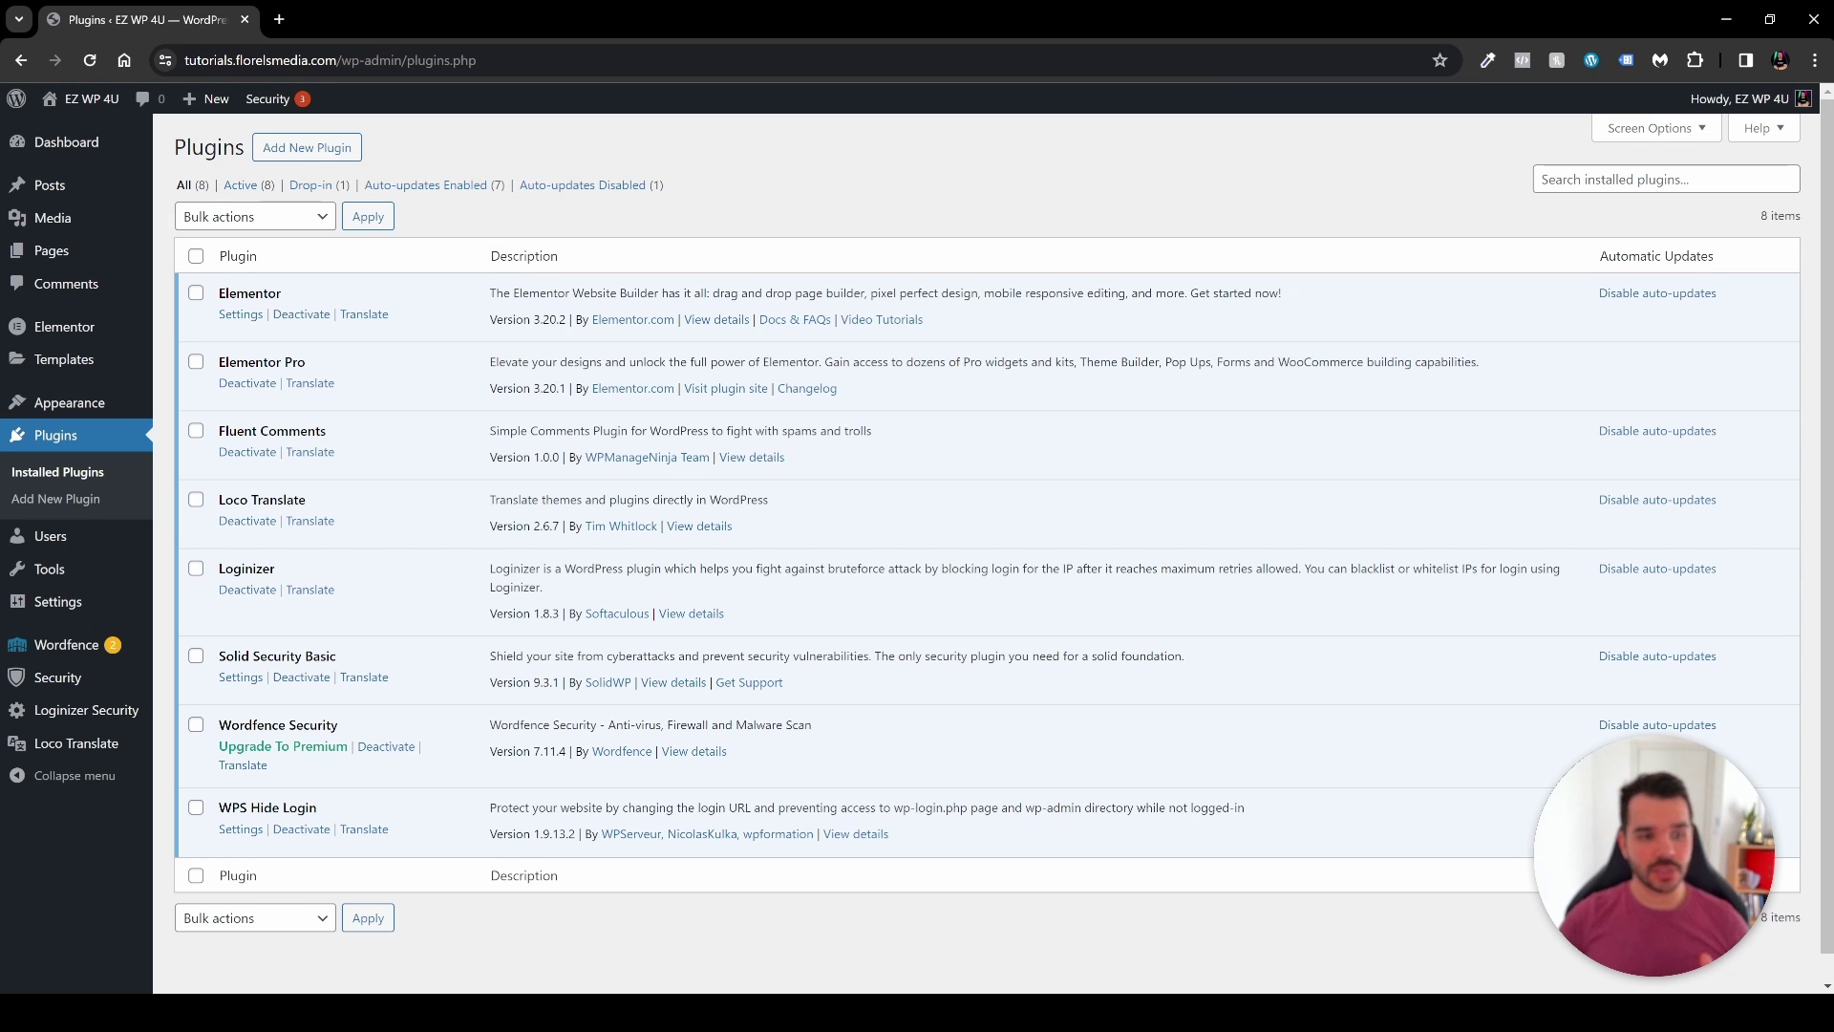
Step: Open Wordfence Login Security to show the two-factor setup QR code and recovery codes
mouse_move(76, 657)
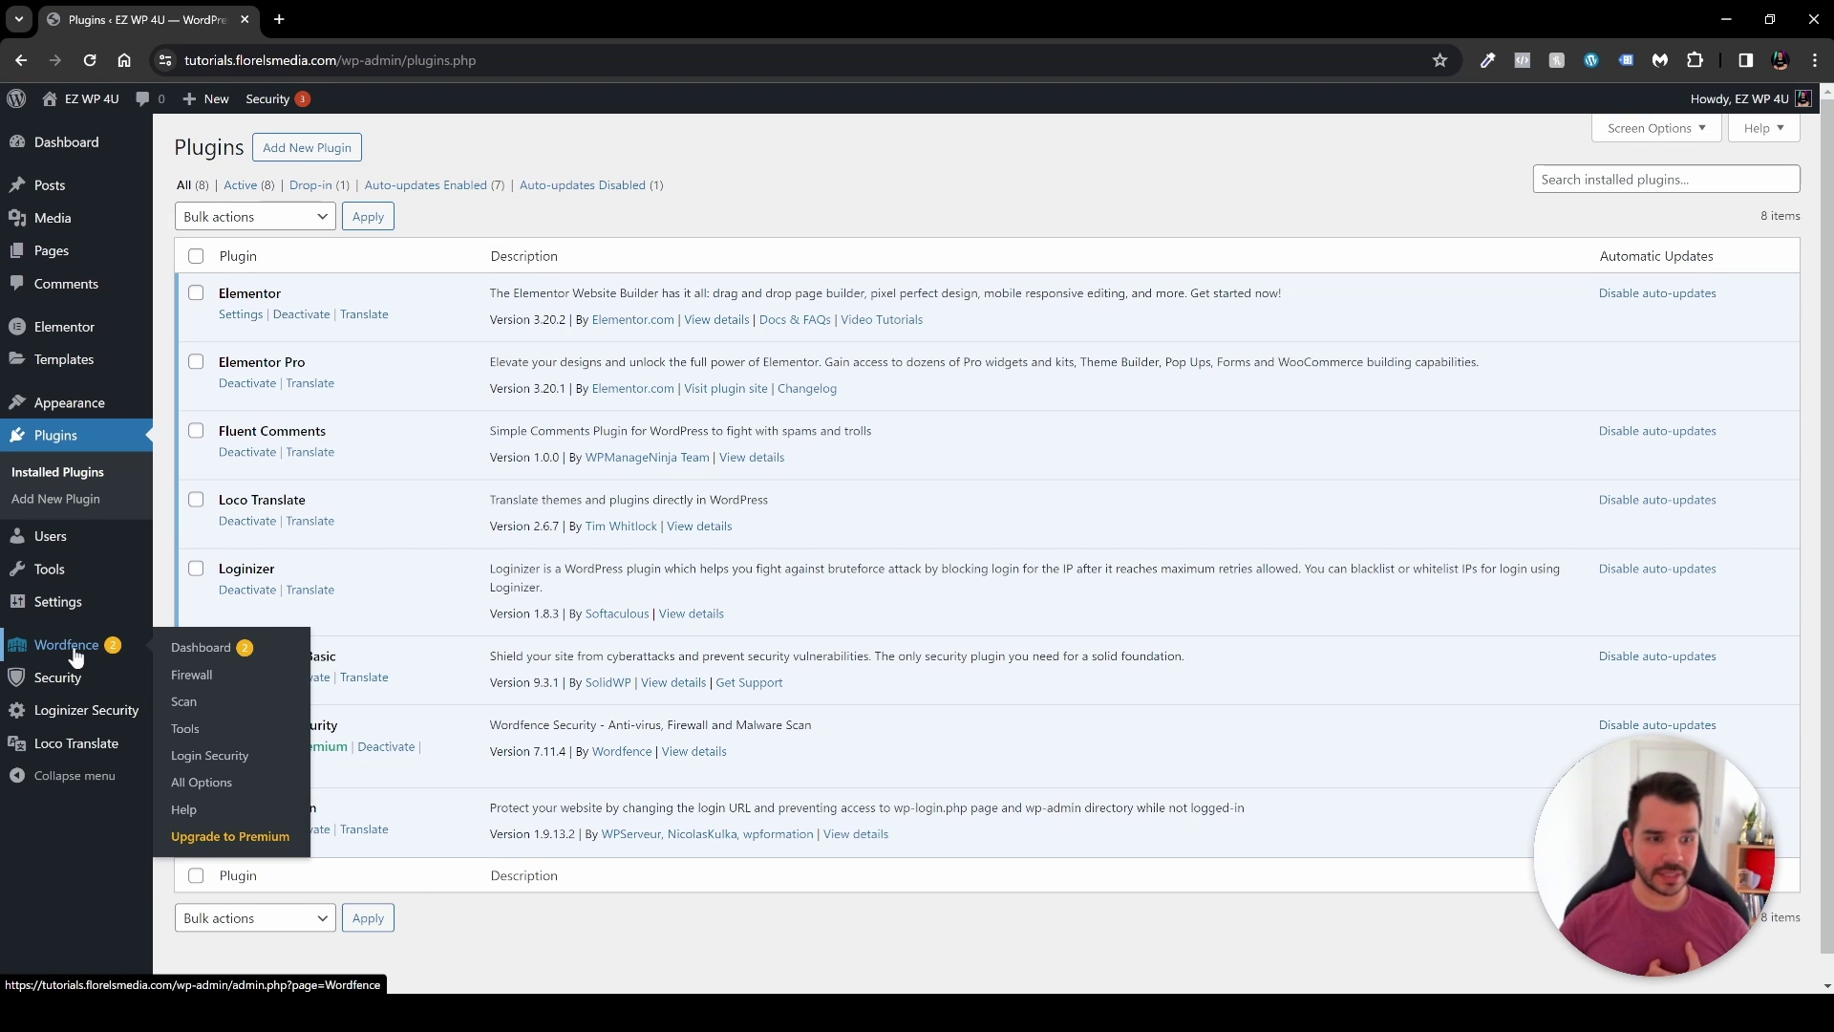
click(198, 759)
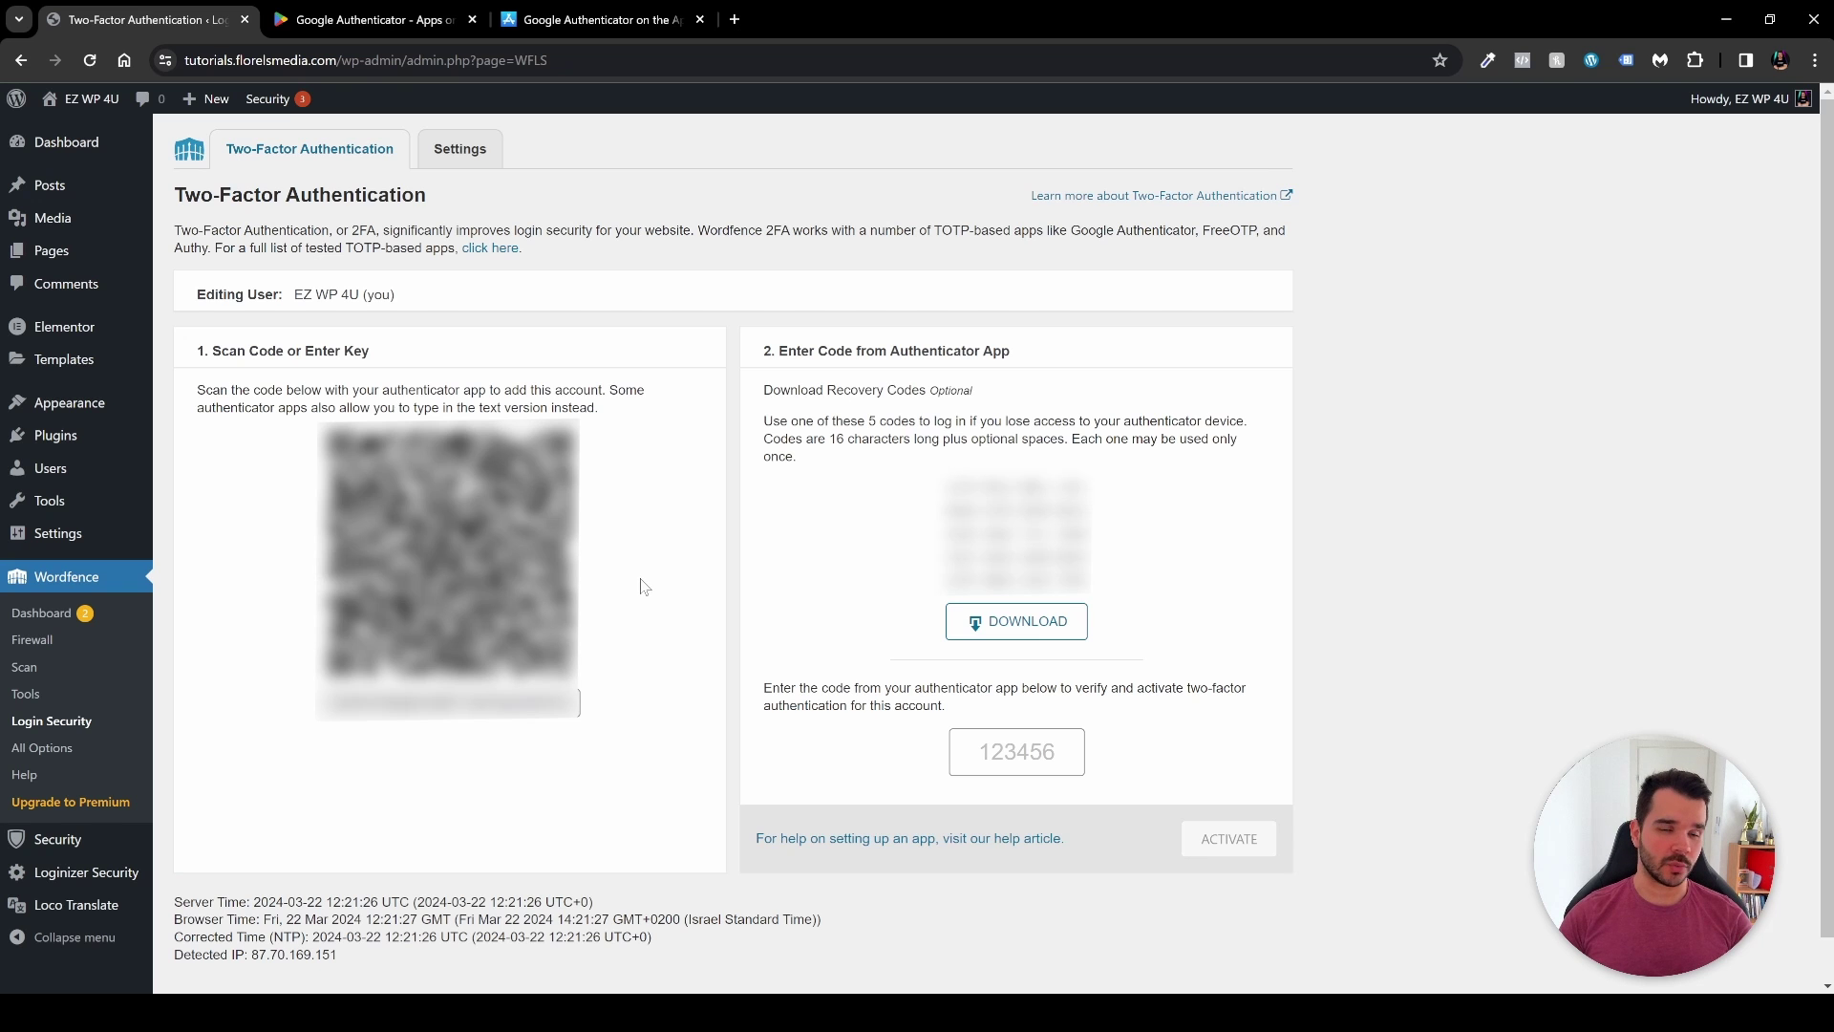
Step: Check the Google Authenticator app listing, then go to Plugins > Add New Plugin
click(373, 19)
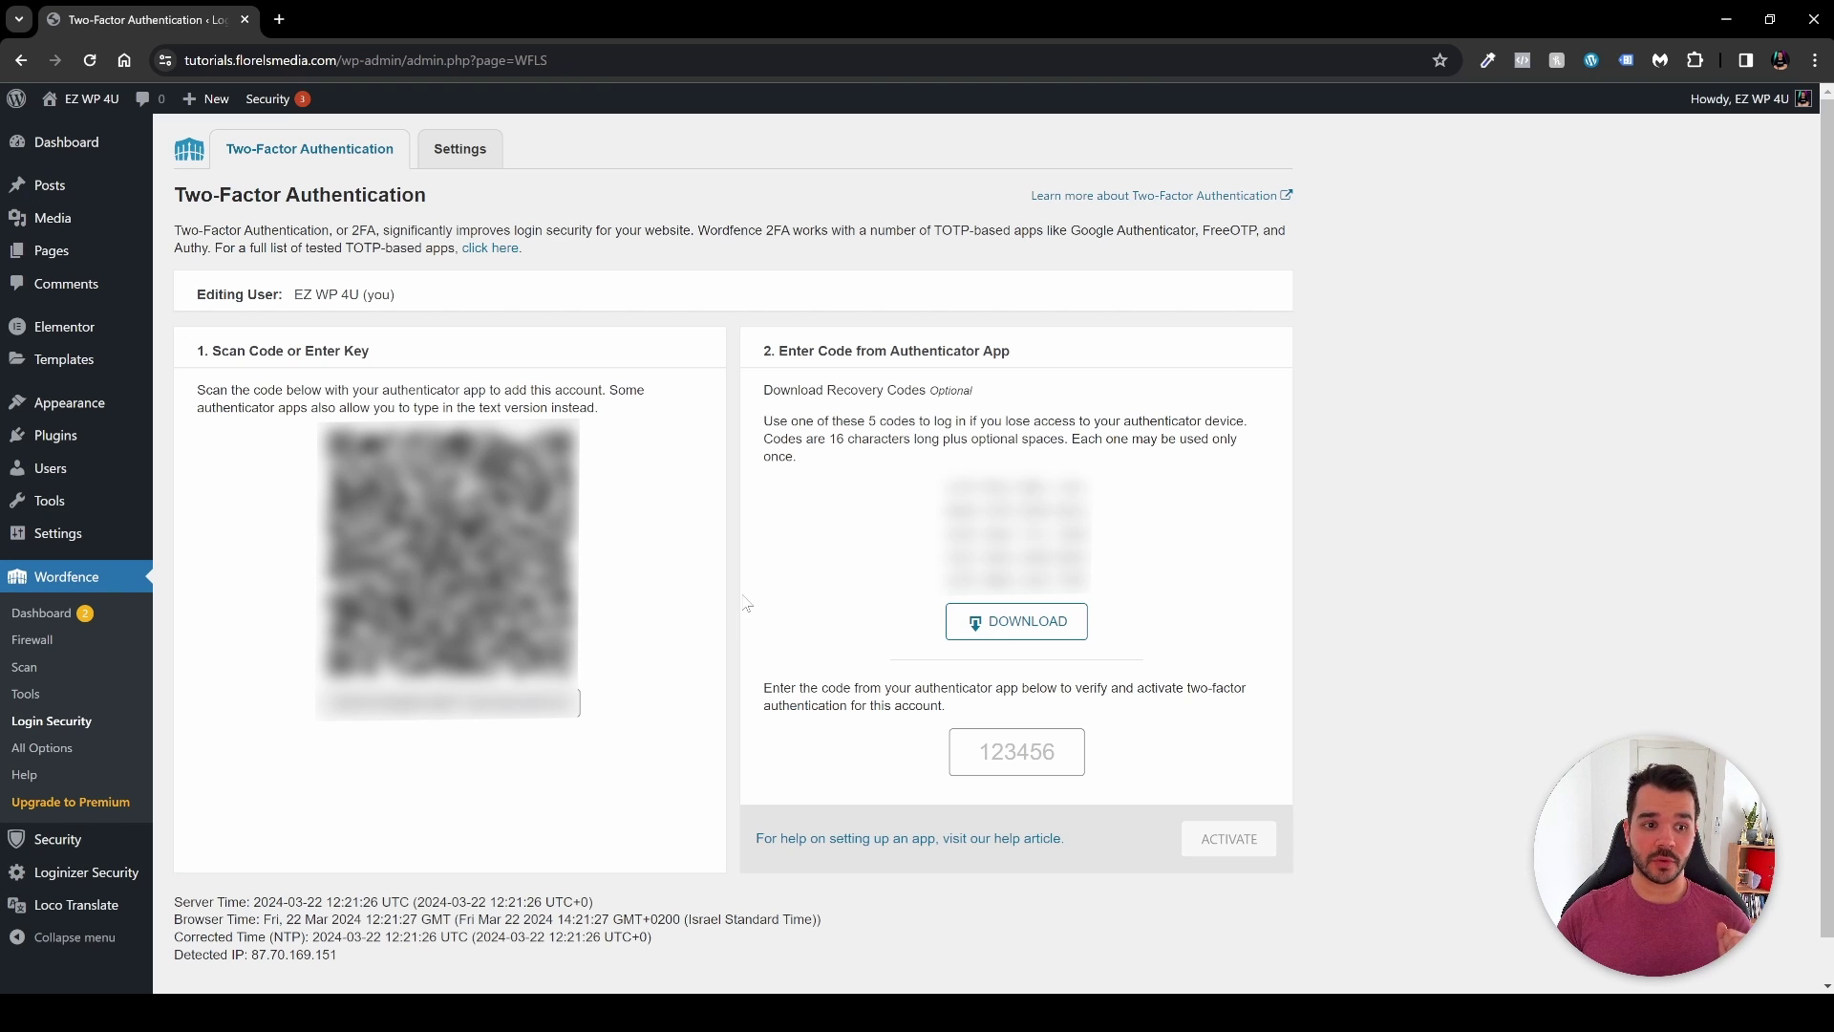
click(56, 449)
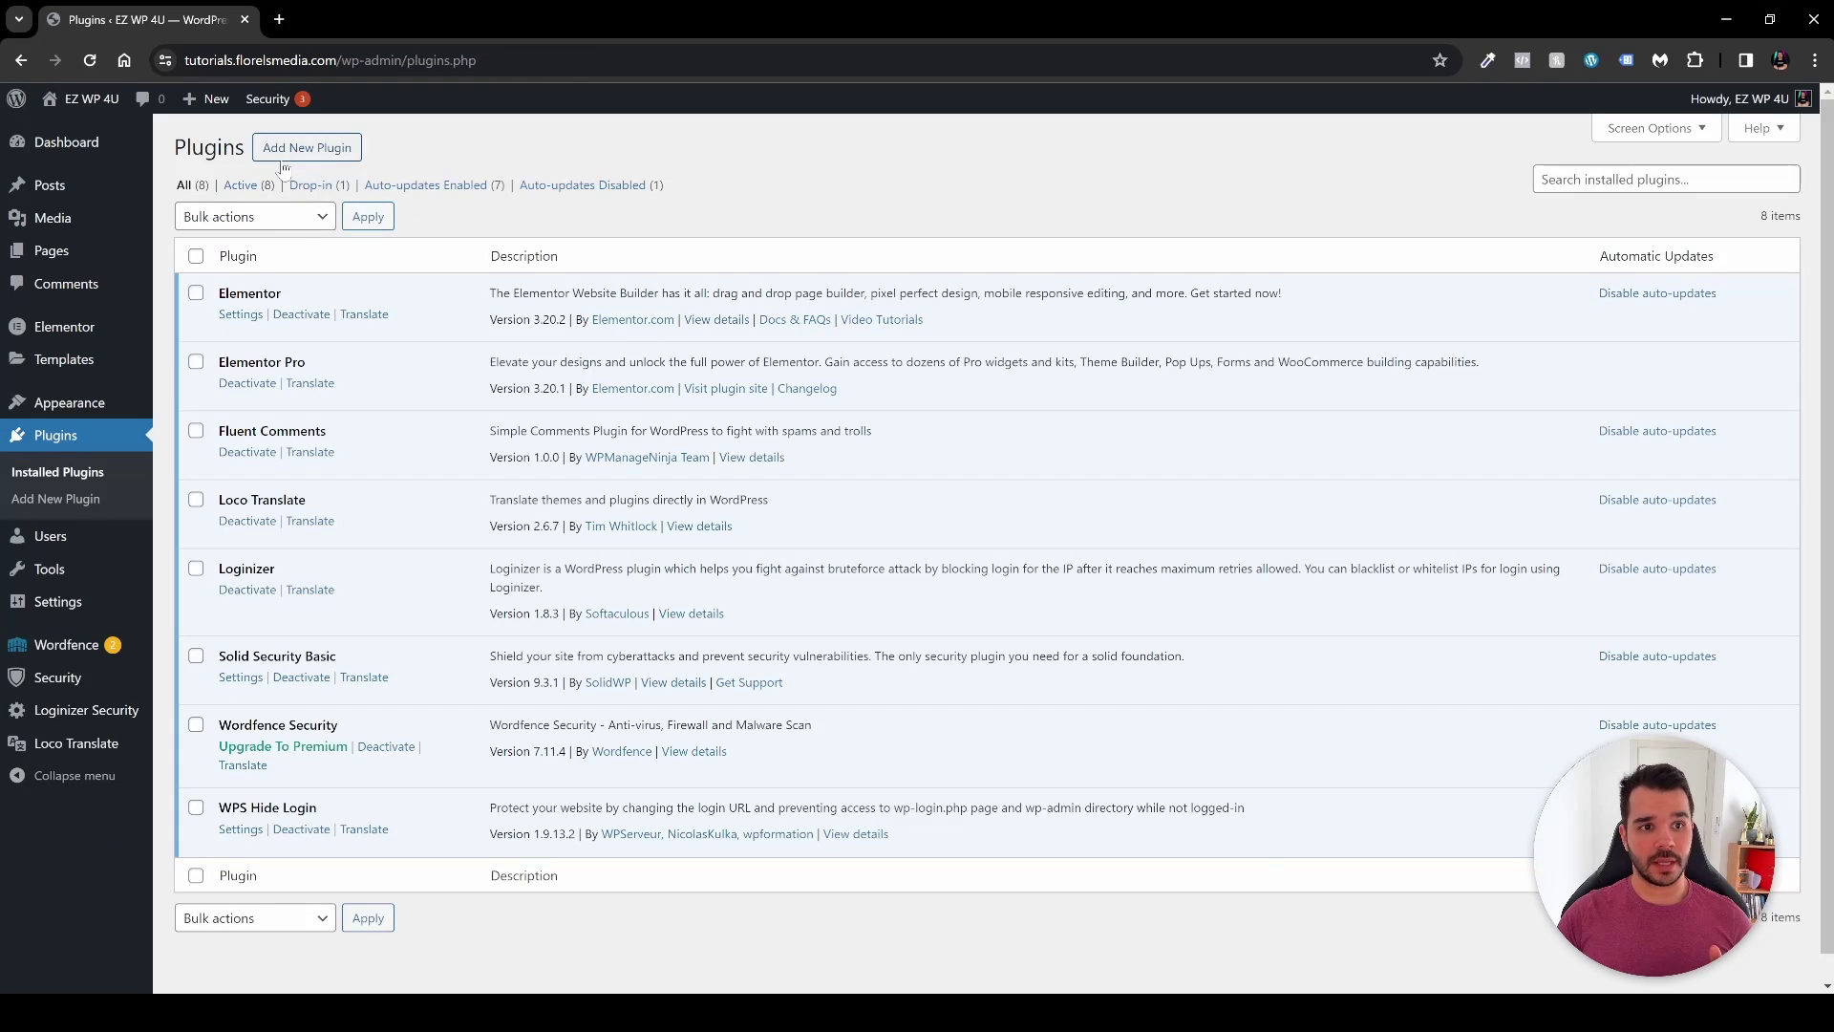
click(286, 148)
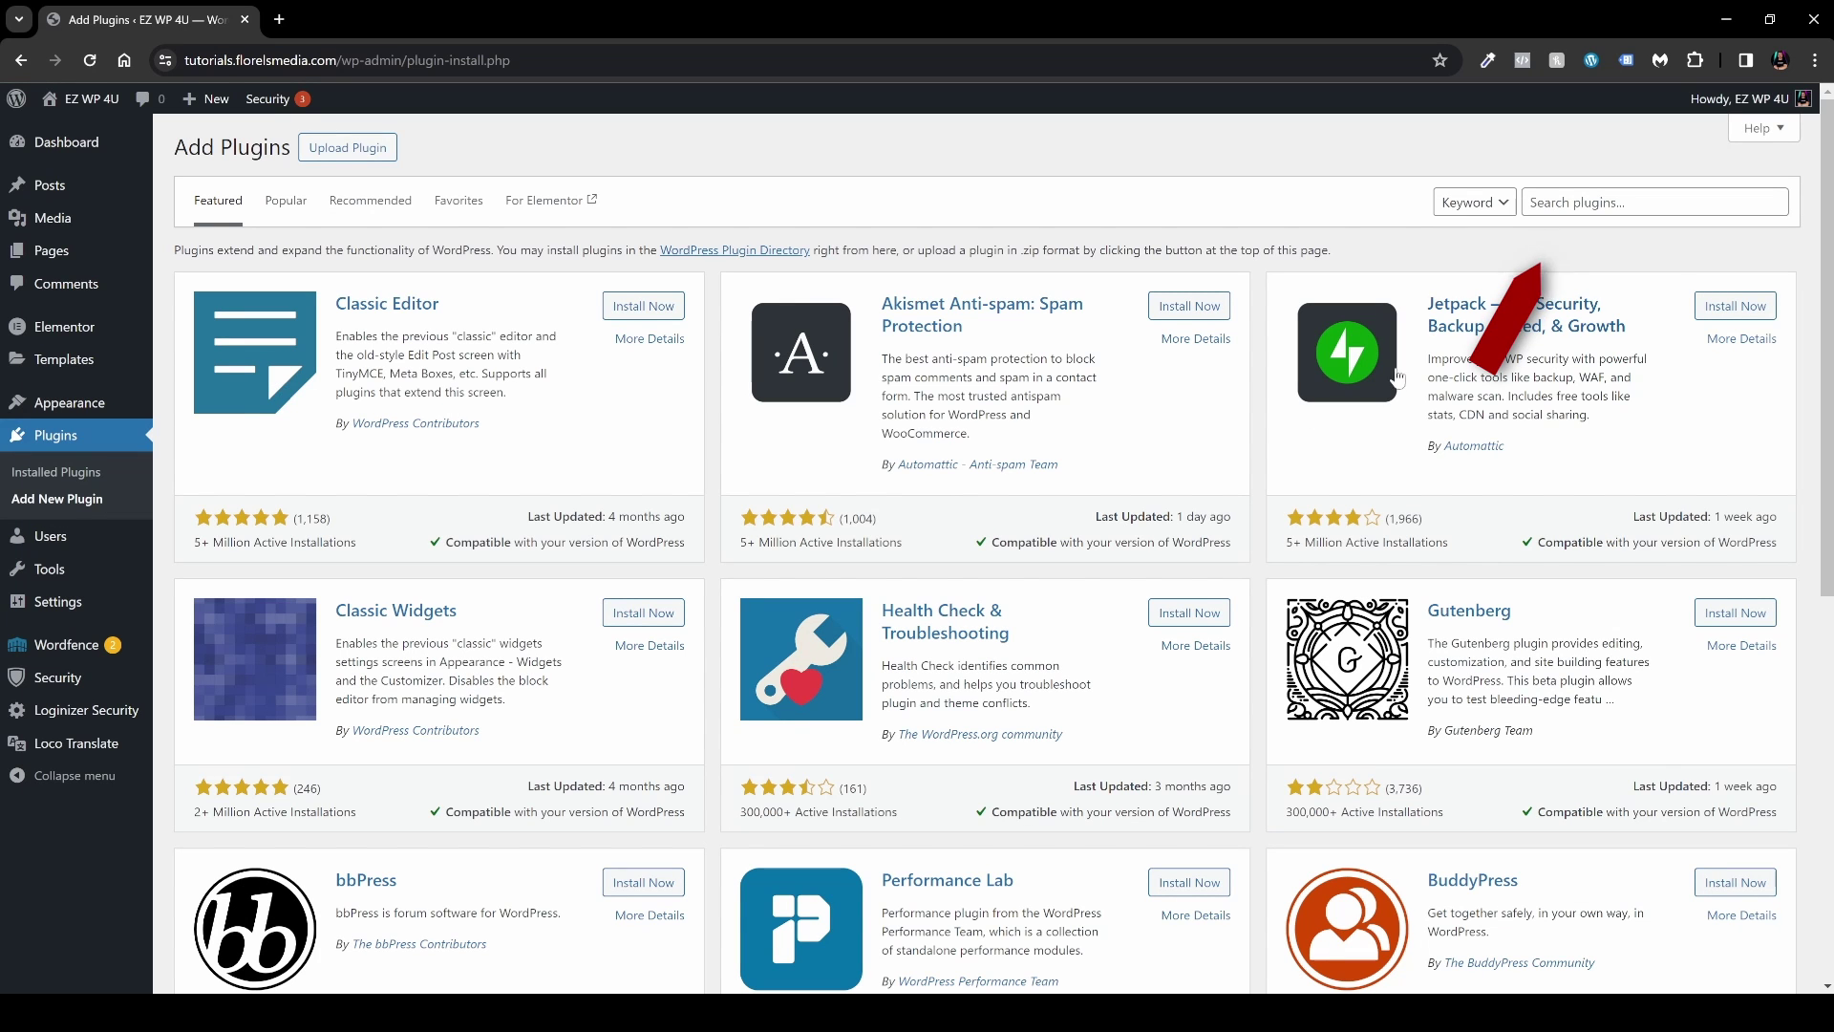